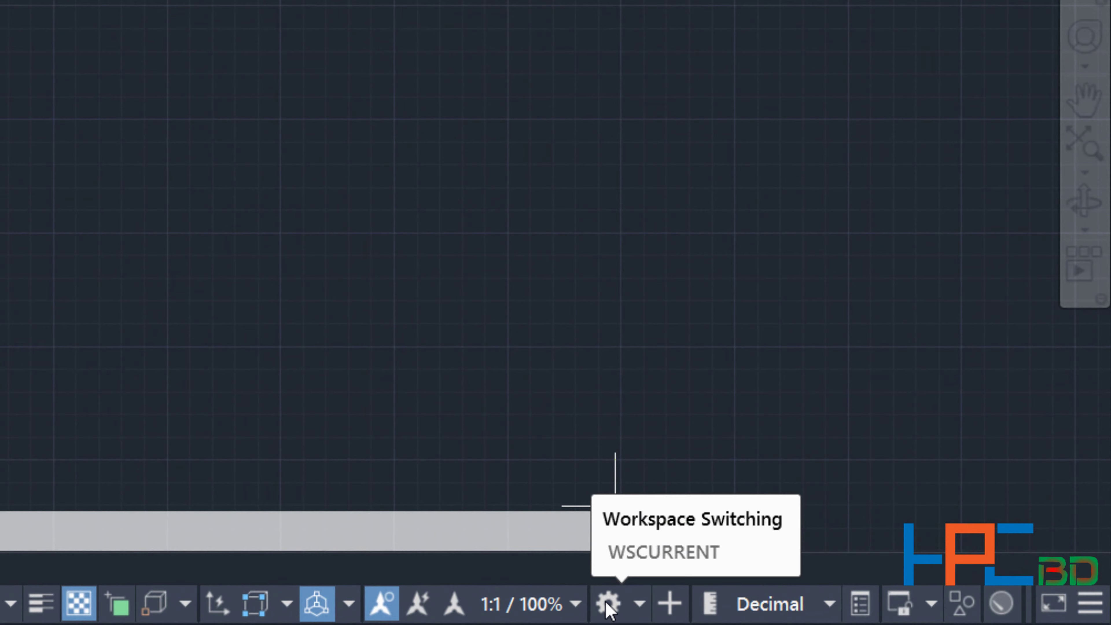
# Switch the workspace to 3D Basics from the status-bar gear.
pyautogui.click(608, 604)
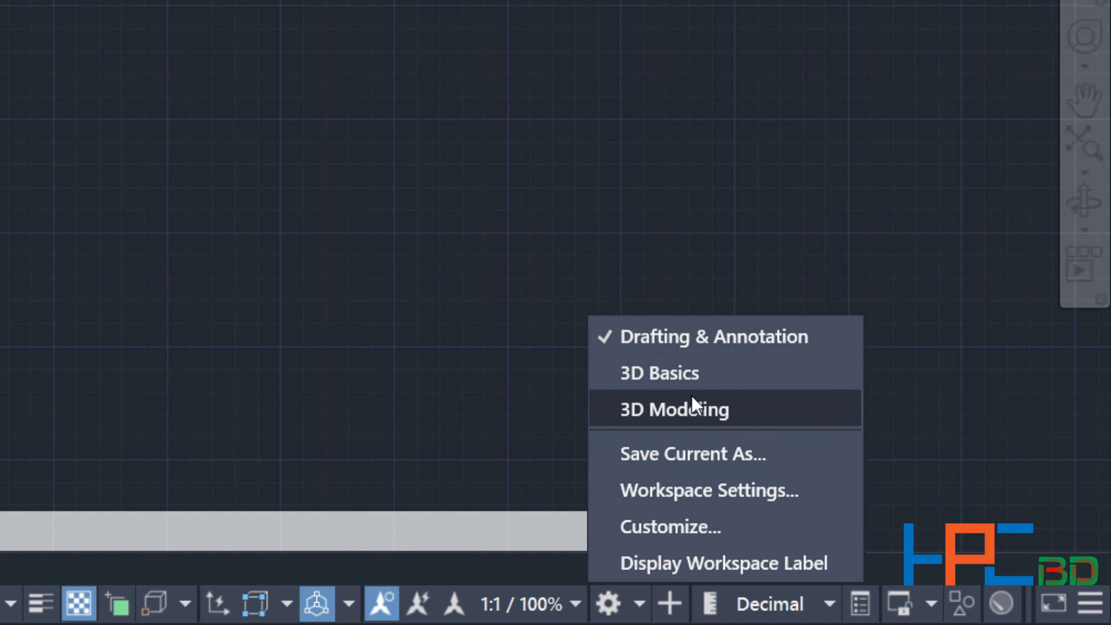
pyautogui.click(673, 384)
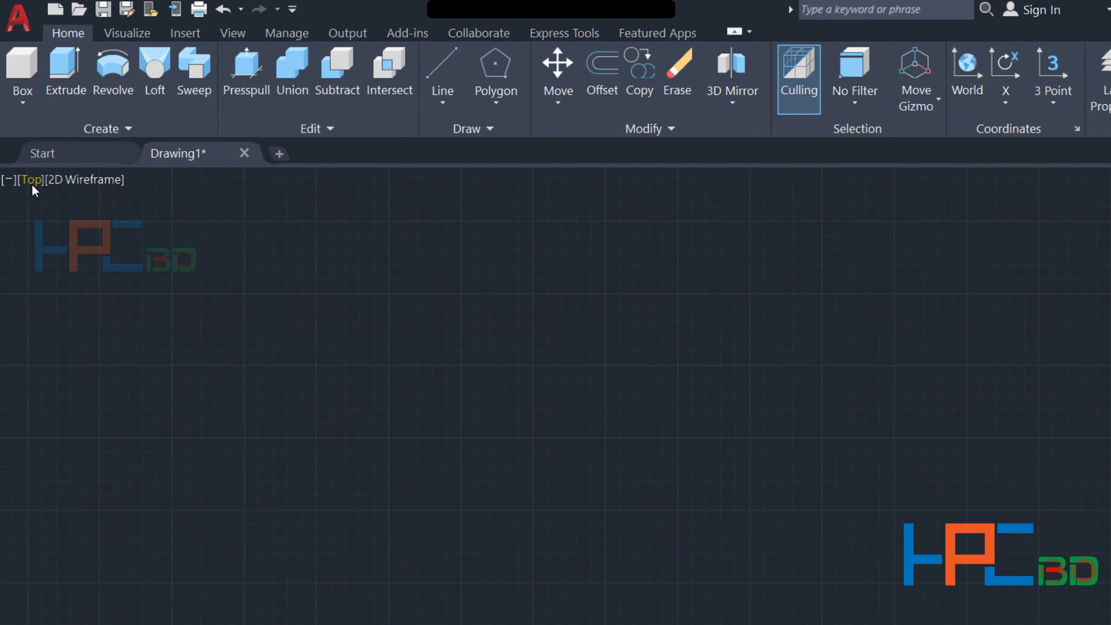
# Set the view to SW Isometric and pan to frame the work area.
pyautogui.click(27, 151)
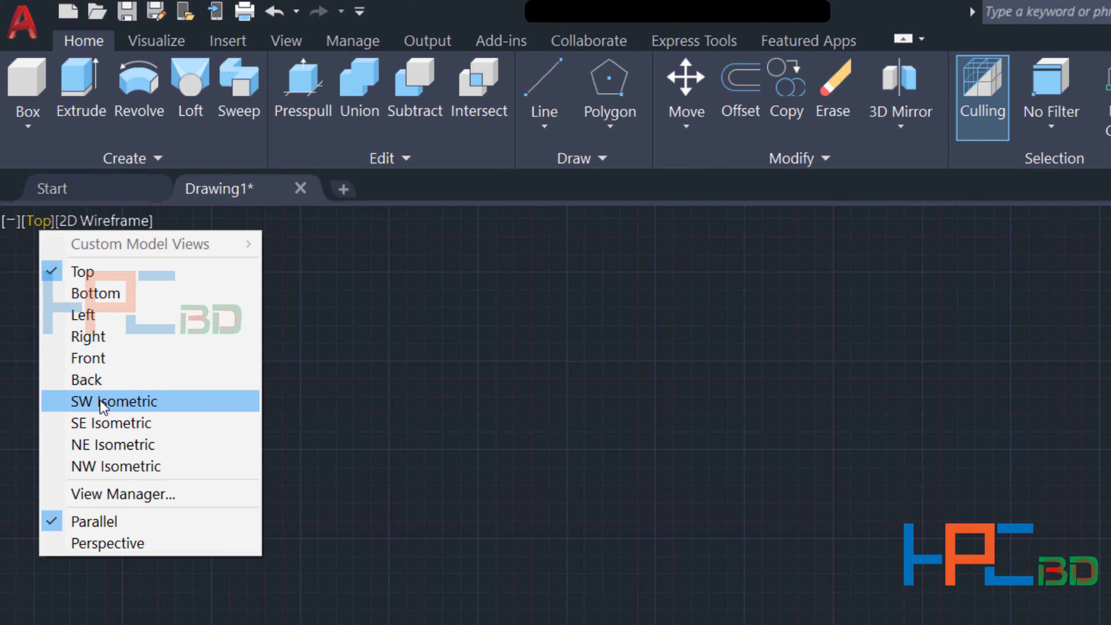
pyautogui.click(114, 406)
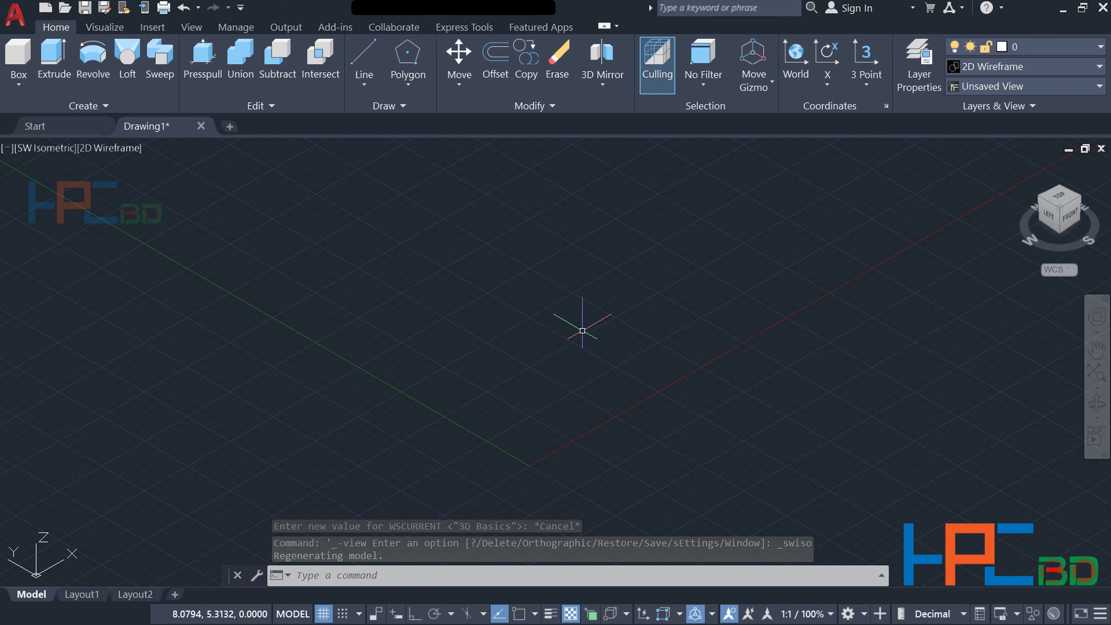
pyautogui.moveTo(581, 325); pyautogui.dragTo(499, 568, button='middle')
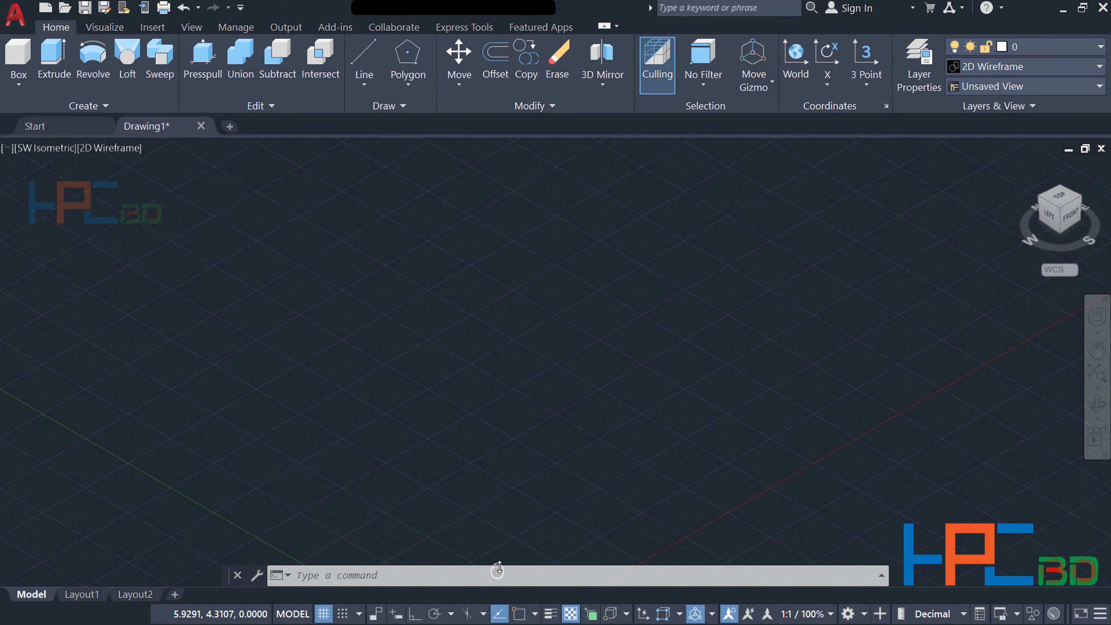
pyautogui.moveTo(536, 340); pyautogui.dragTo(492, 448, button='middle')
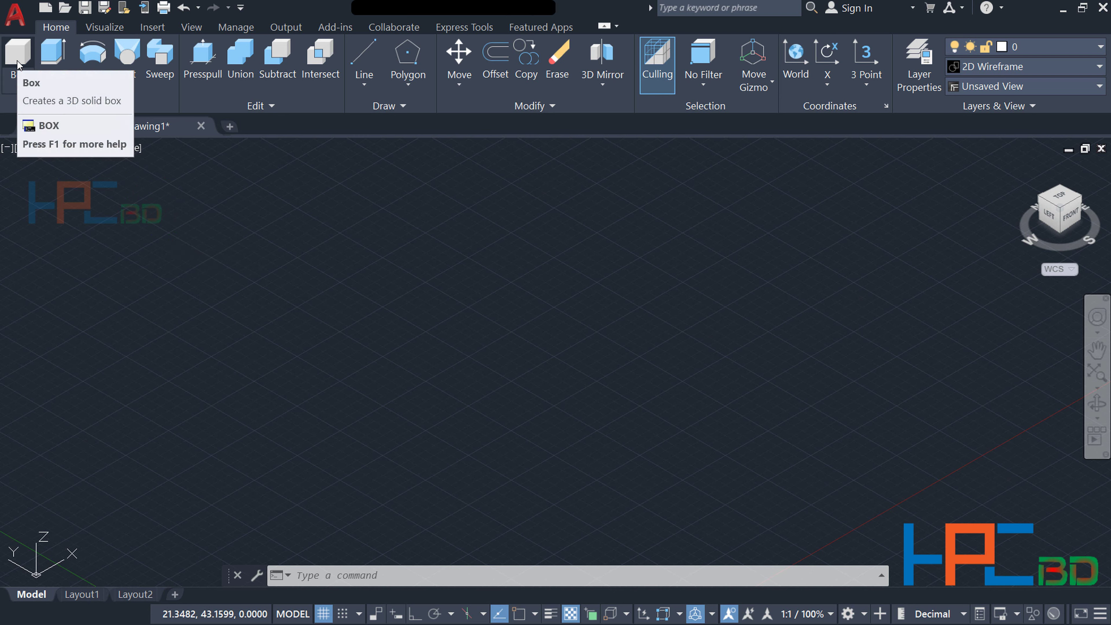
# Start the Wedge command from the Create panel's primitives dropdown.
pyautogui.click(17, 86)
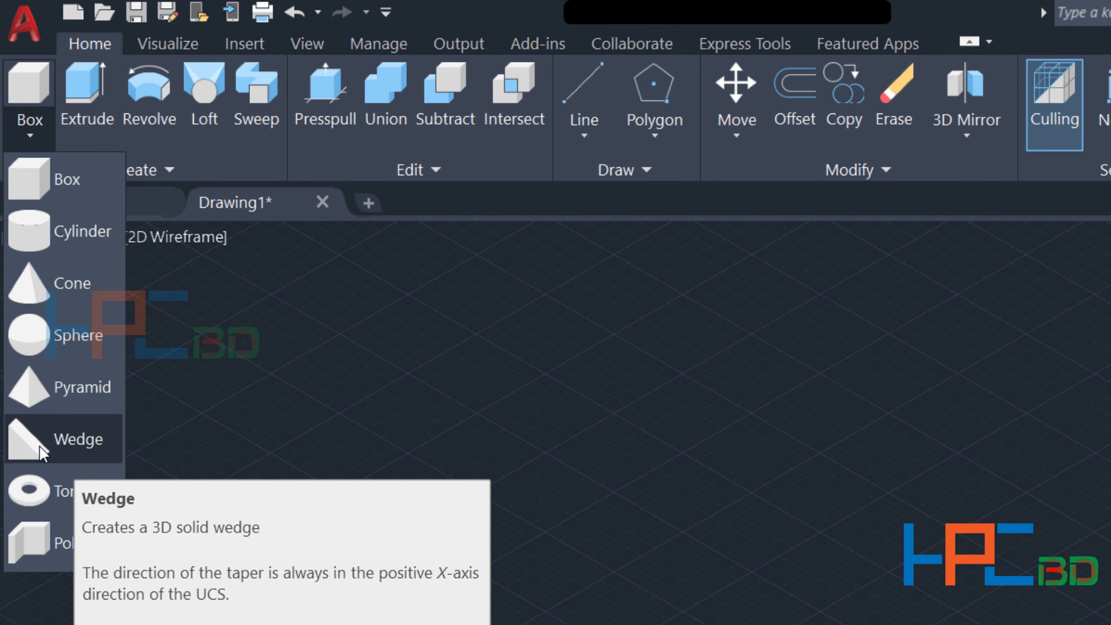
pyautogui.click(40, 448)
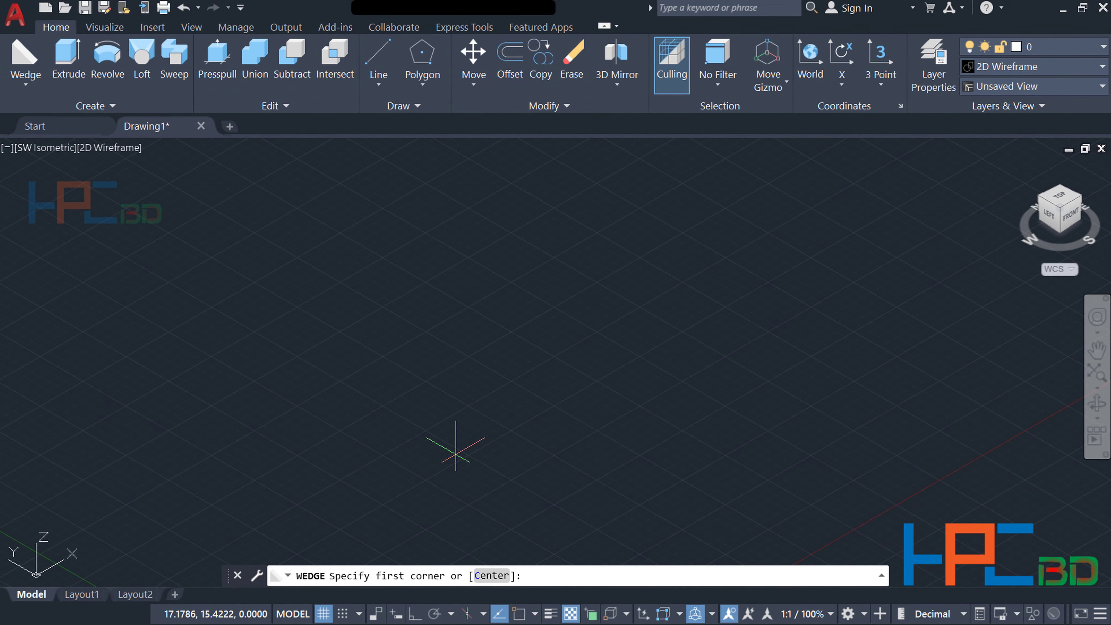
# Draw a wedge by picking two opposite base corners and a height.
pyautogui.click(395, 442)
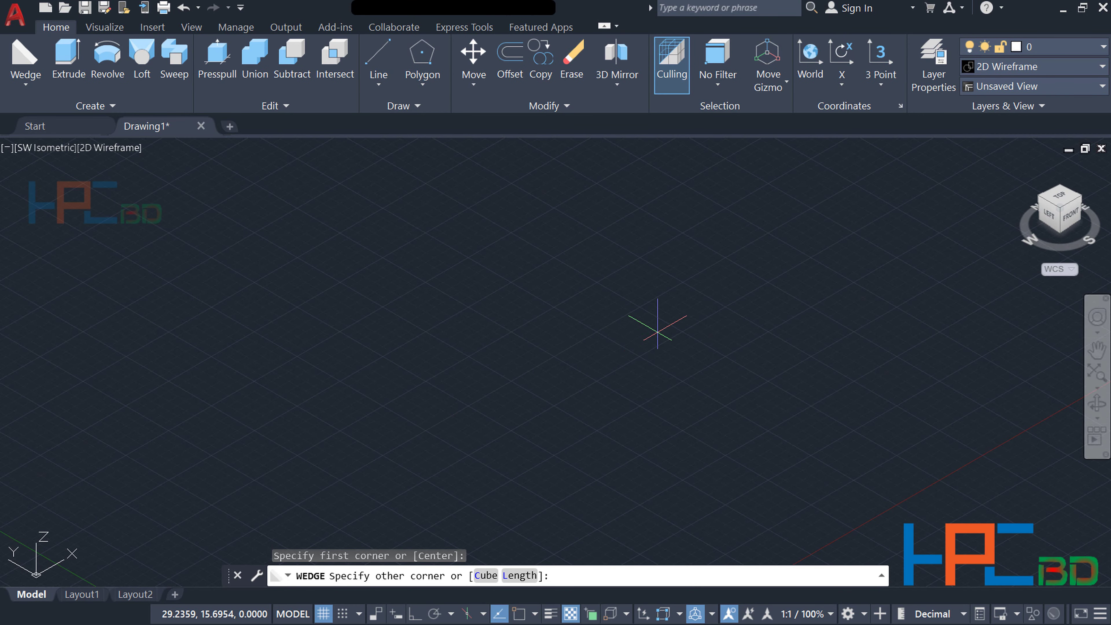
pyautogui.click(658, 332)
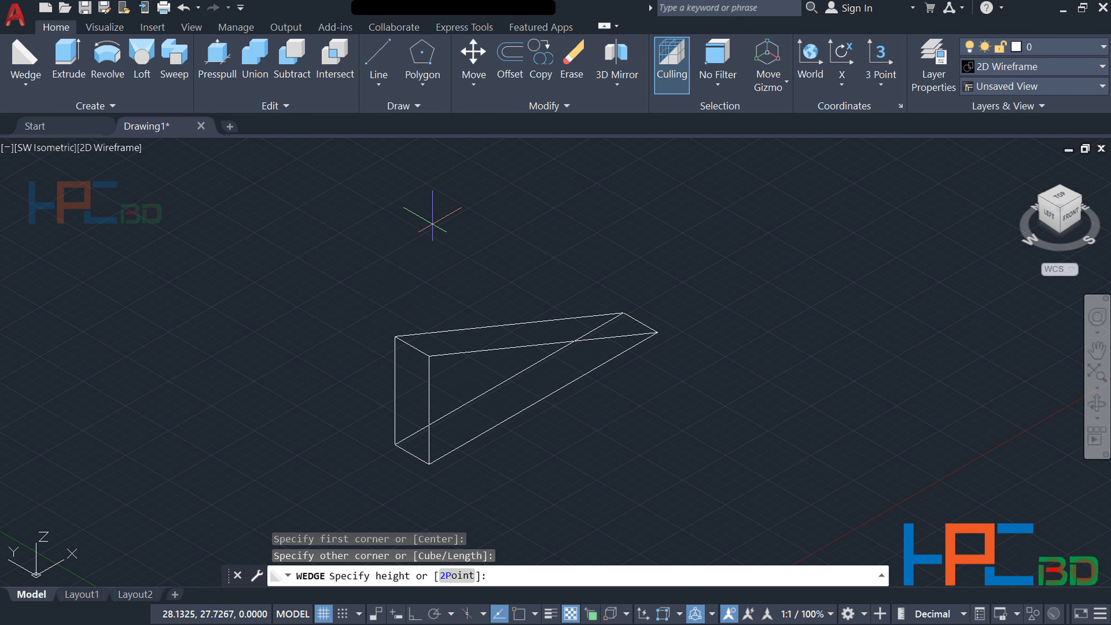
pyautogui.click(433, 226)
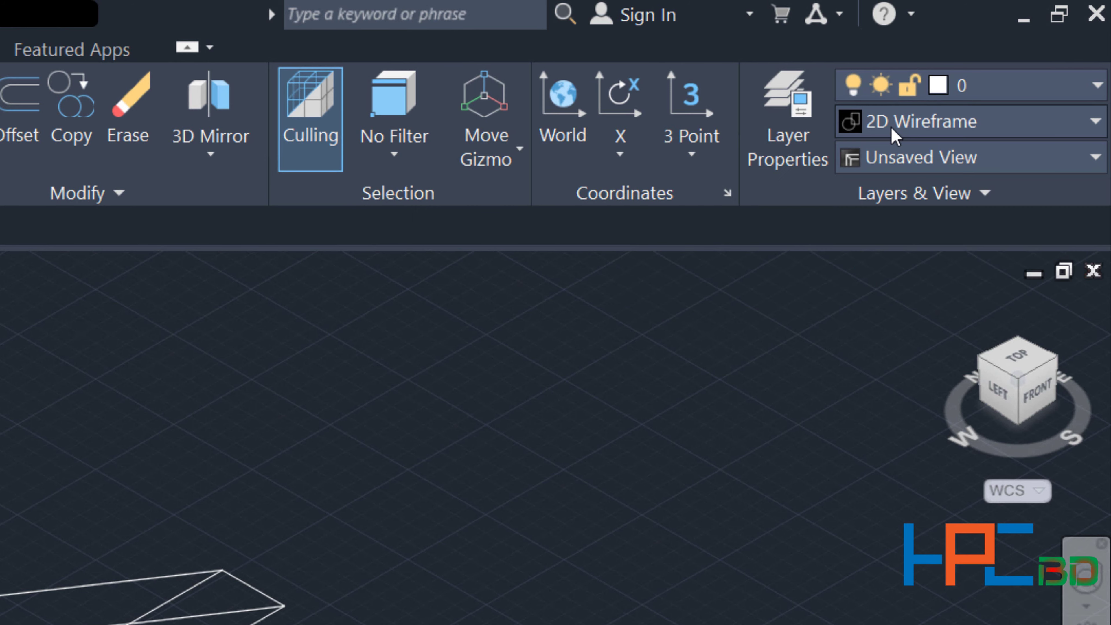
# Apply the Conceptual visual style and pan the wedge toward the upper left.
pyautogui.click(893, 131)
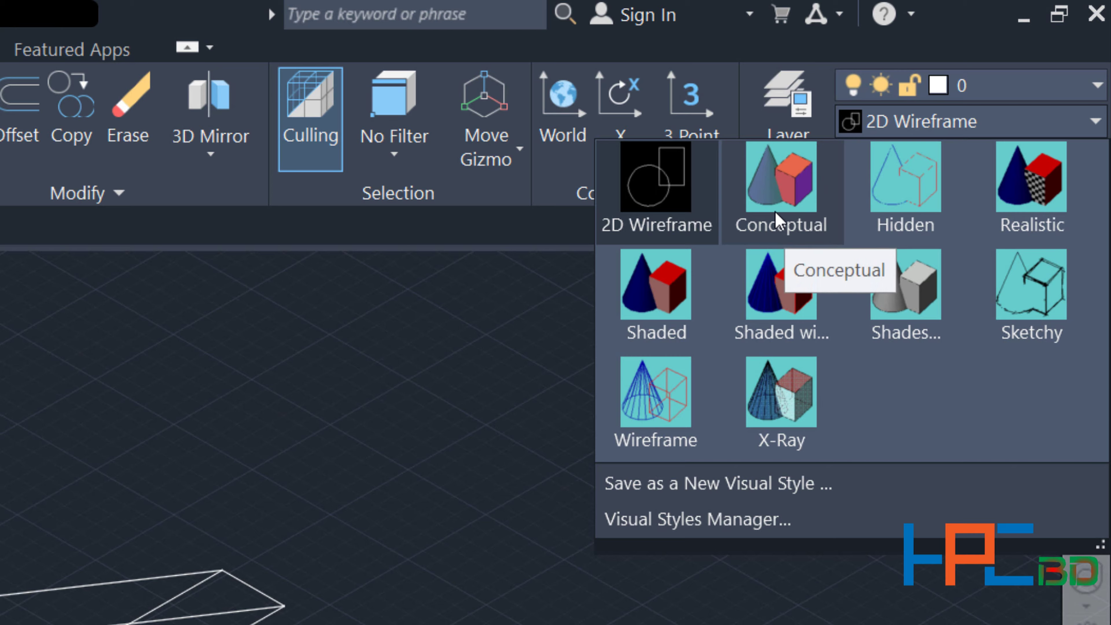
pyautogui.click(775, 219)
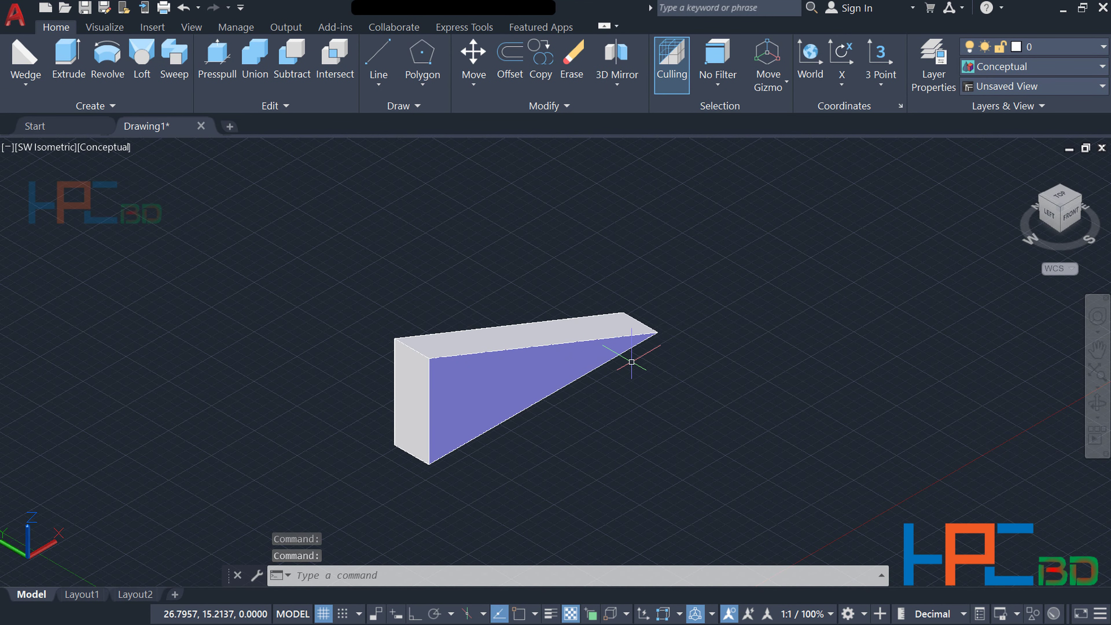
pyautogui.moveTo(707, 385); pyautogui.dragTo(696, 391, button='middle')
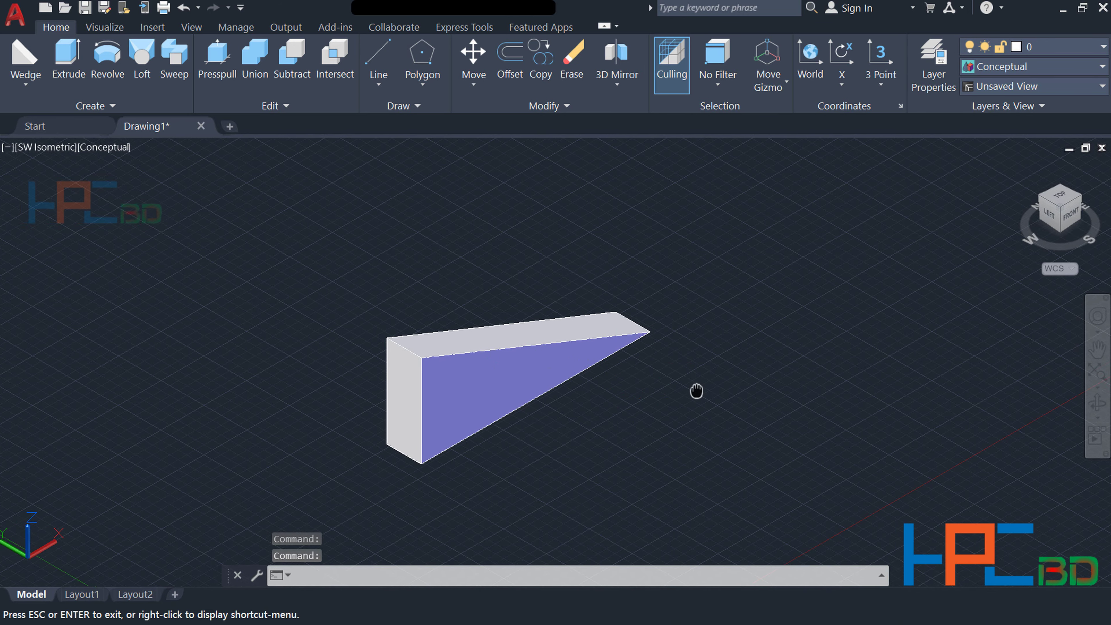
pyautogui.moveTo(696, 391); pyautogui.dragTo(560, 350)
pyautogui.press('Escape')
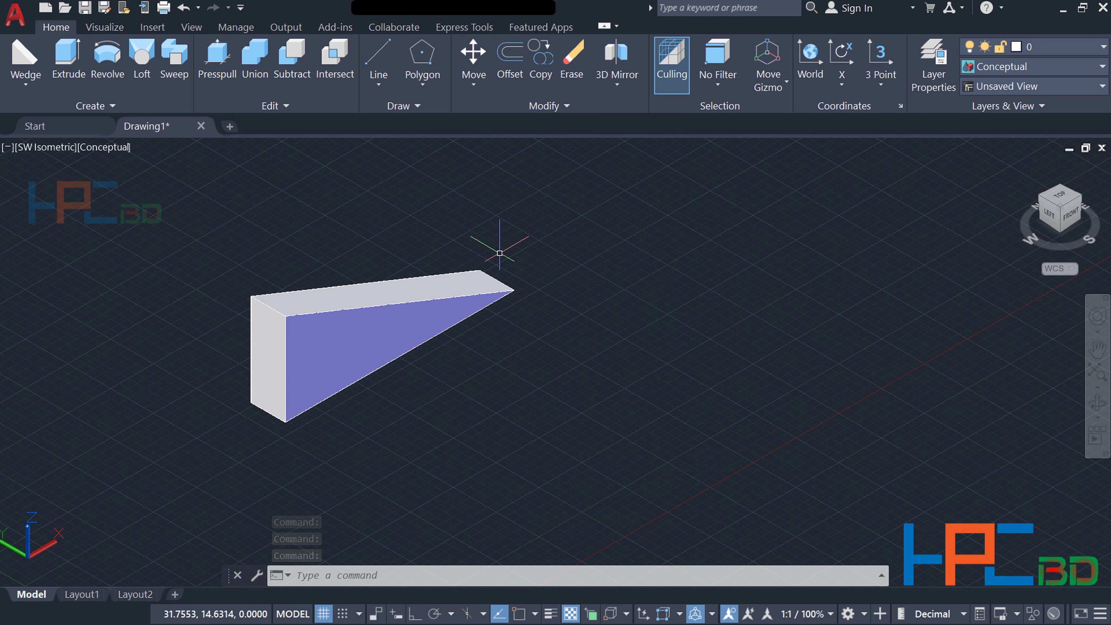
# Draw a second wedge with length 5, width 5 and height 4.
pyautogui.click(22, 67)
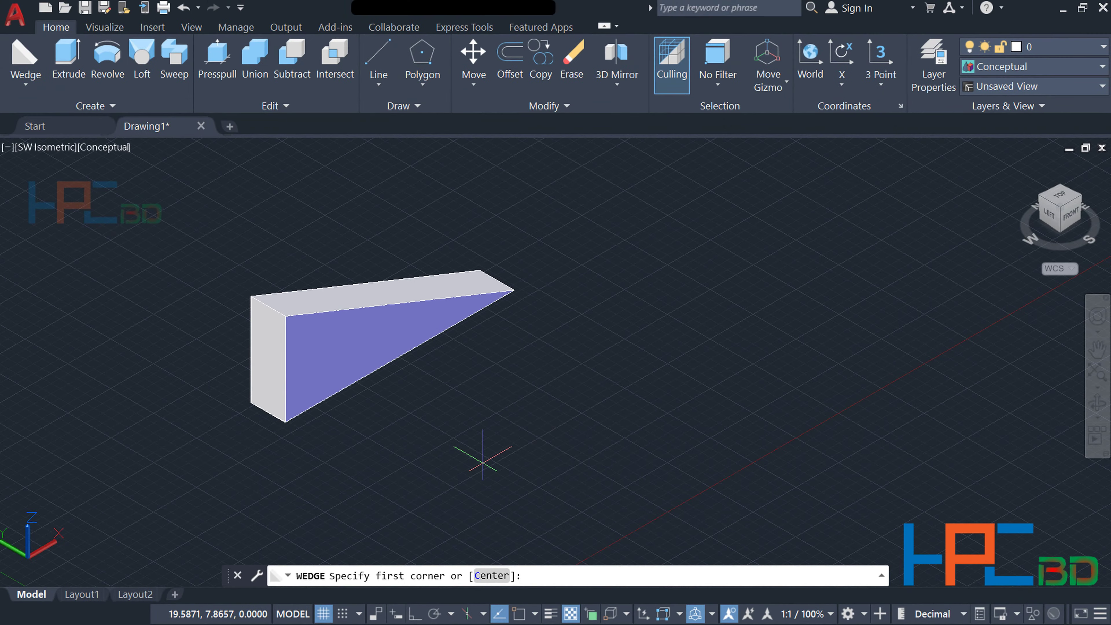
pyautogui.click(484, 463)
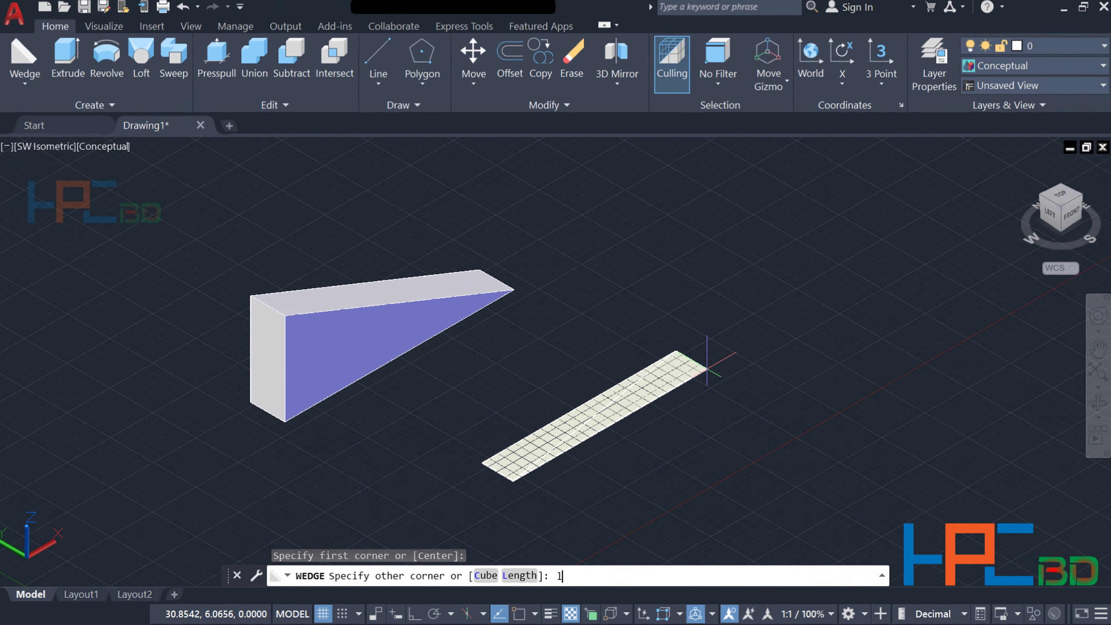
pyautogui.write('l')
pyautogui.press('Return')
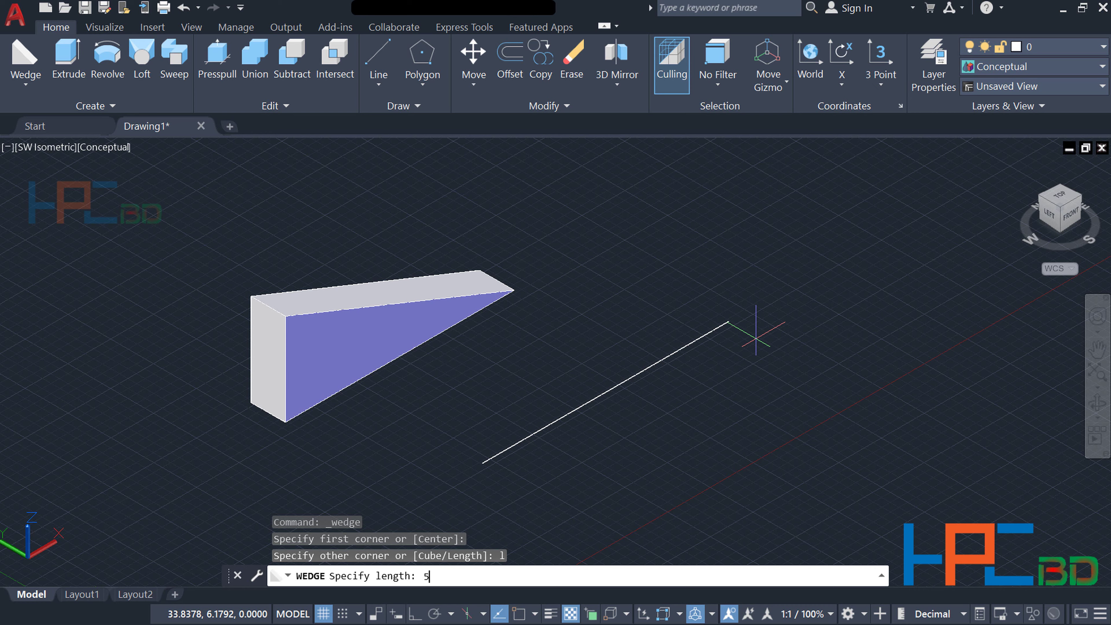
pyautogui.press('Return')
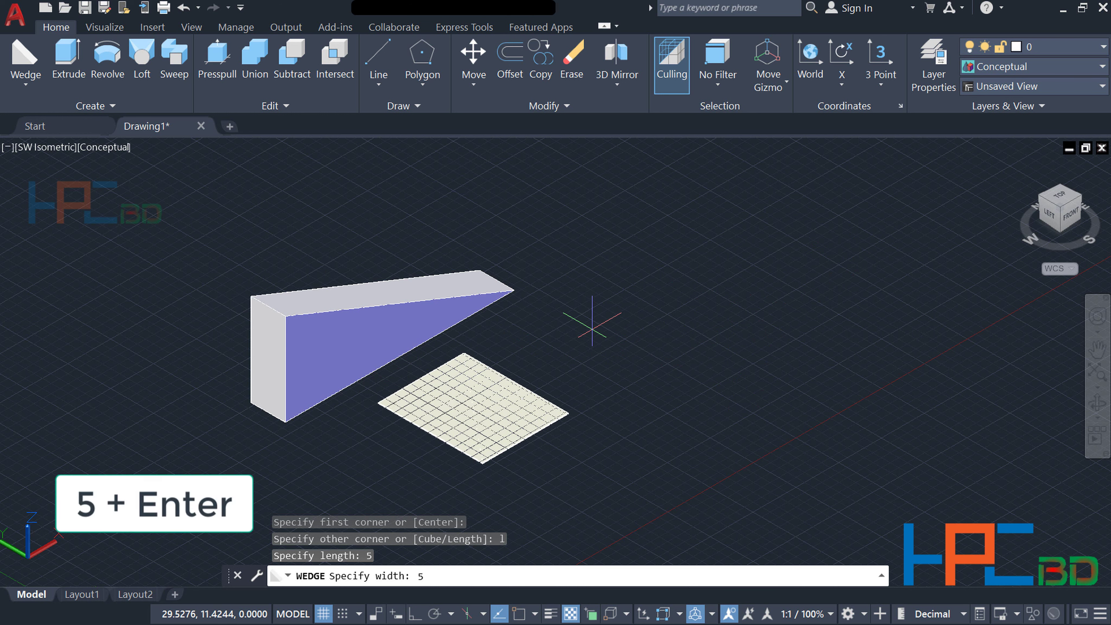
pyautogui.press('Return')
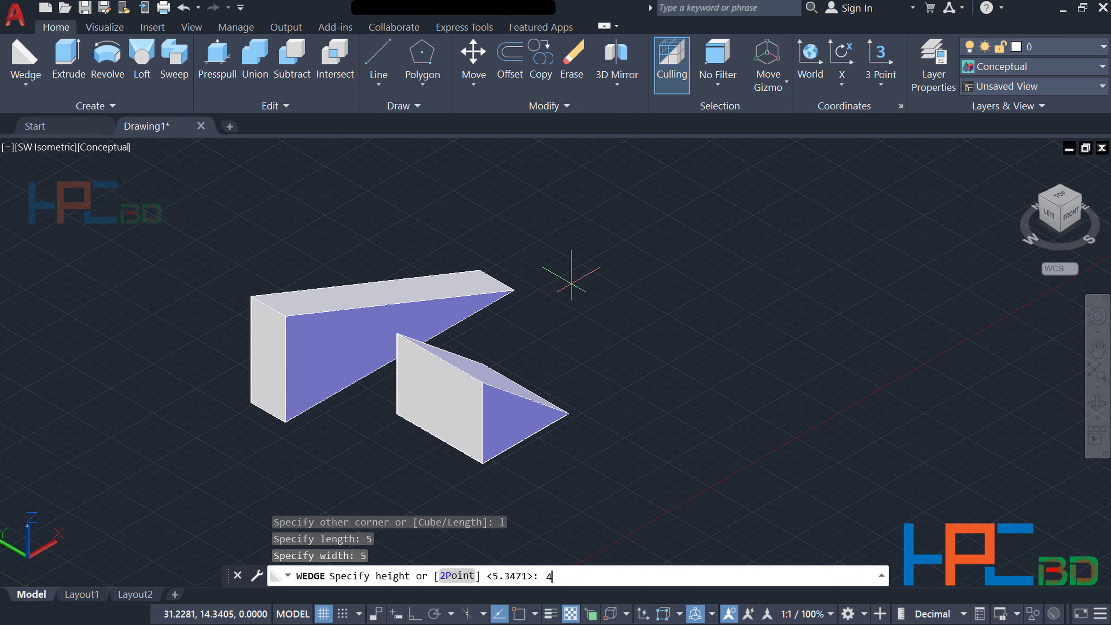
pyautogui.press('Return')
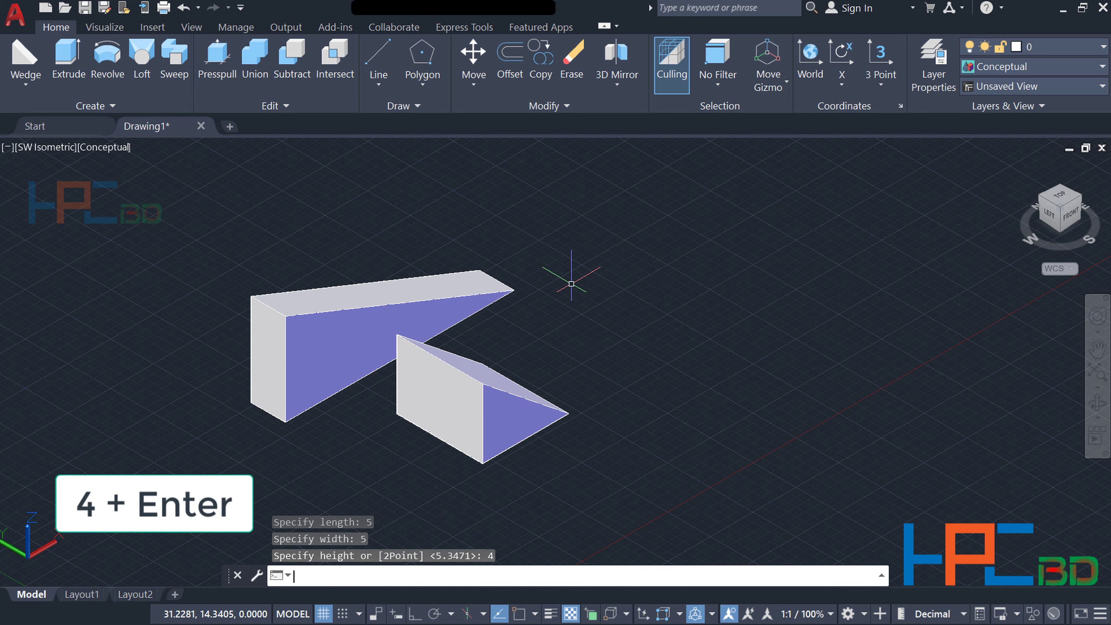
# Recentre the view and erase the stray extra wedge.
pyautogui.moveTo(600, 355); pyautogui.dragTo(514, 336, button='middle')
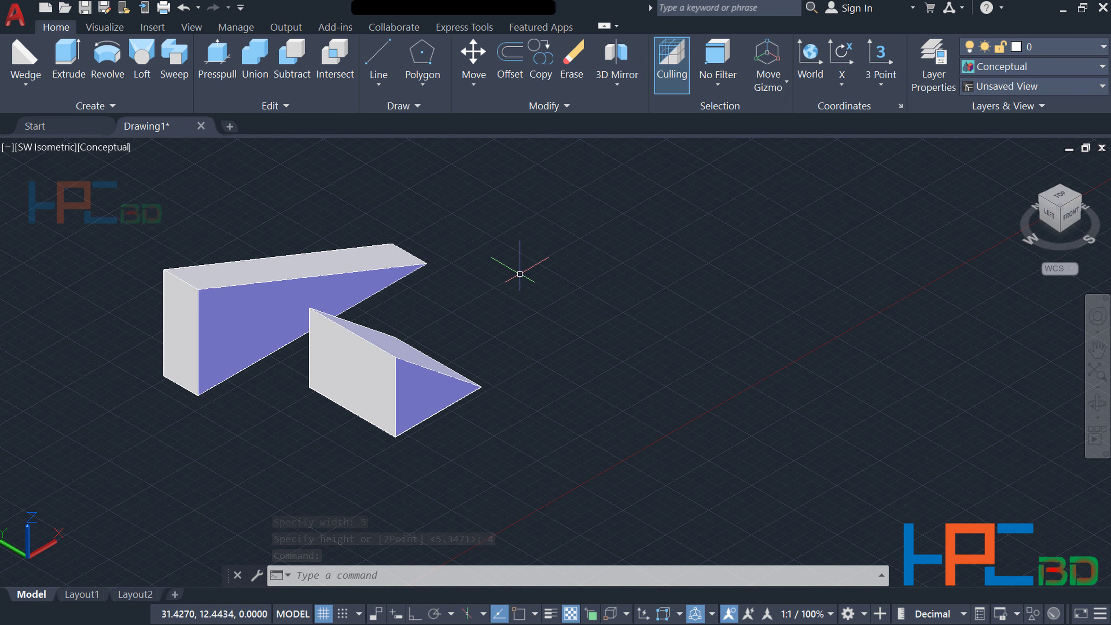
pyautogui.press('e')
pyautogui.press('Return')
# Draw a cube-proportioned wedge of side 5 and reframe all three wedges.
pyautogui.press('Escape')
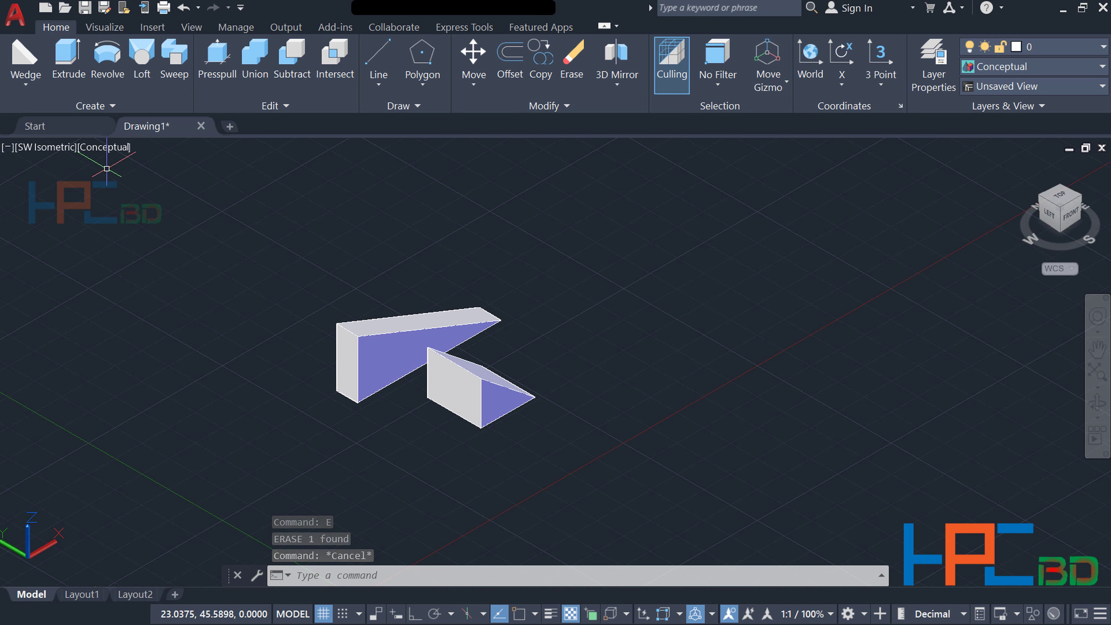
pyautogui.click(24, 63)
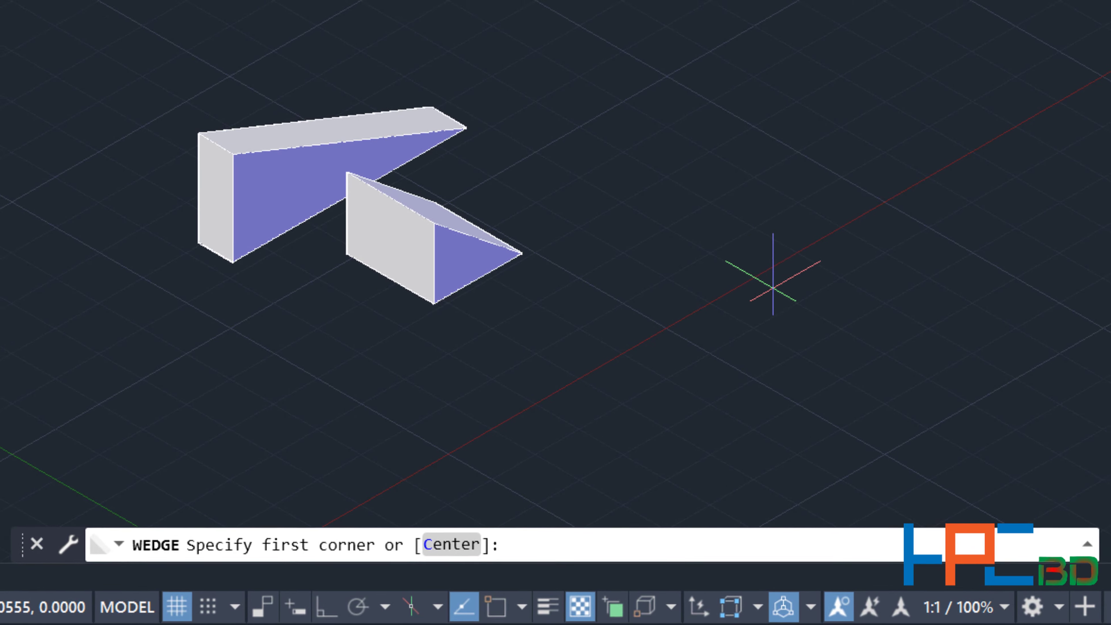
pyautogui.click(773, 288)
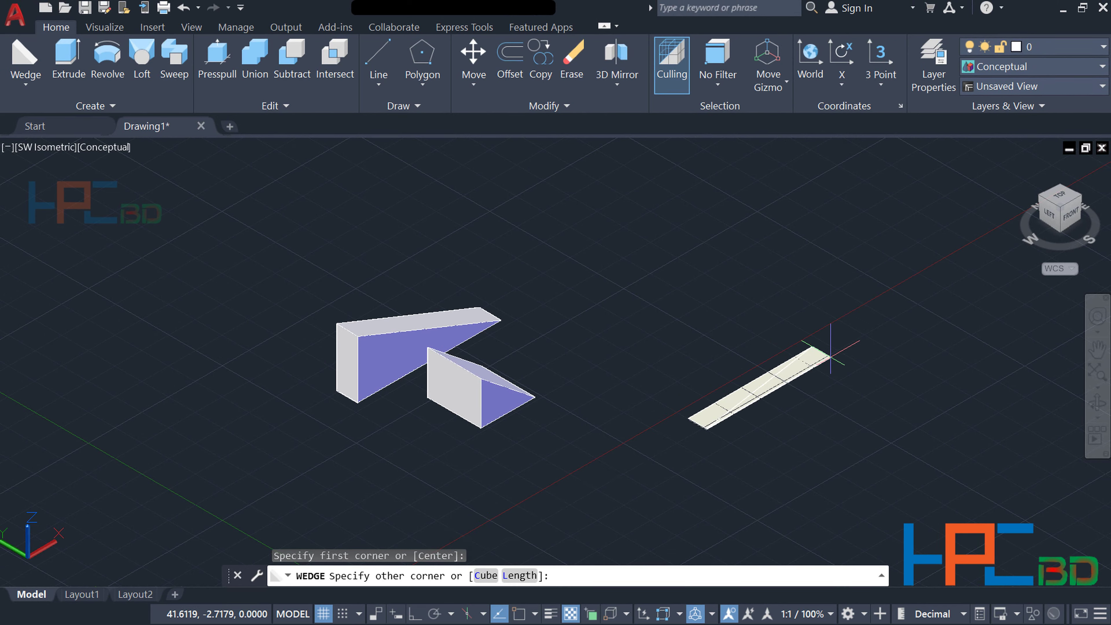
pyautogui.write('c')
pyautogui.press('Return')
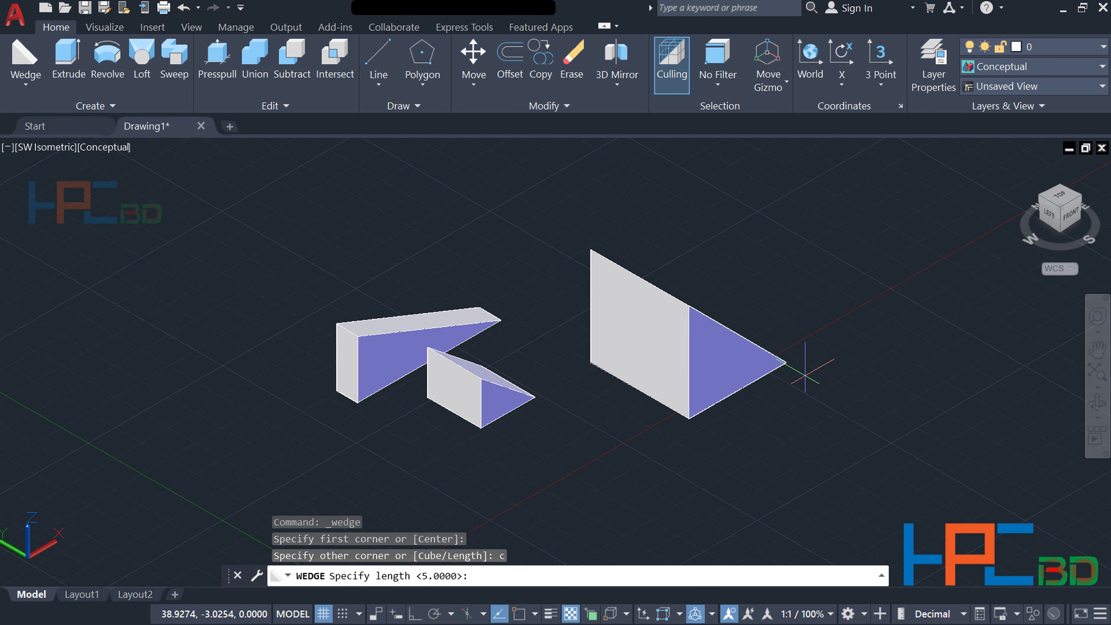
pyautogui.write('5')
pyautogui.press('Return')
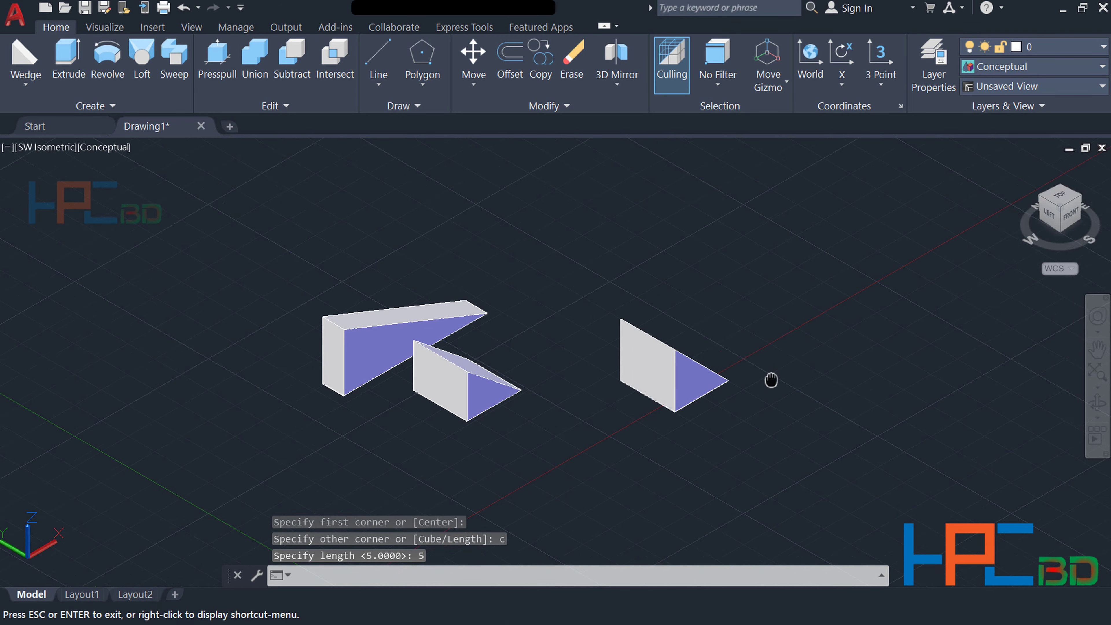
pyautogui.moveTo(769, 380); pyautogui.dragTo(721, 358, button='middle')
pyautogui.moveTo(682, 317); pyautogui.dragTo(570, 350, button='middle')
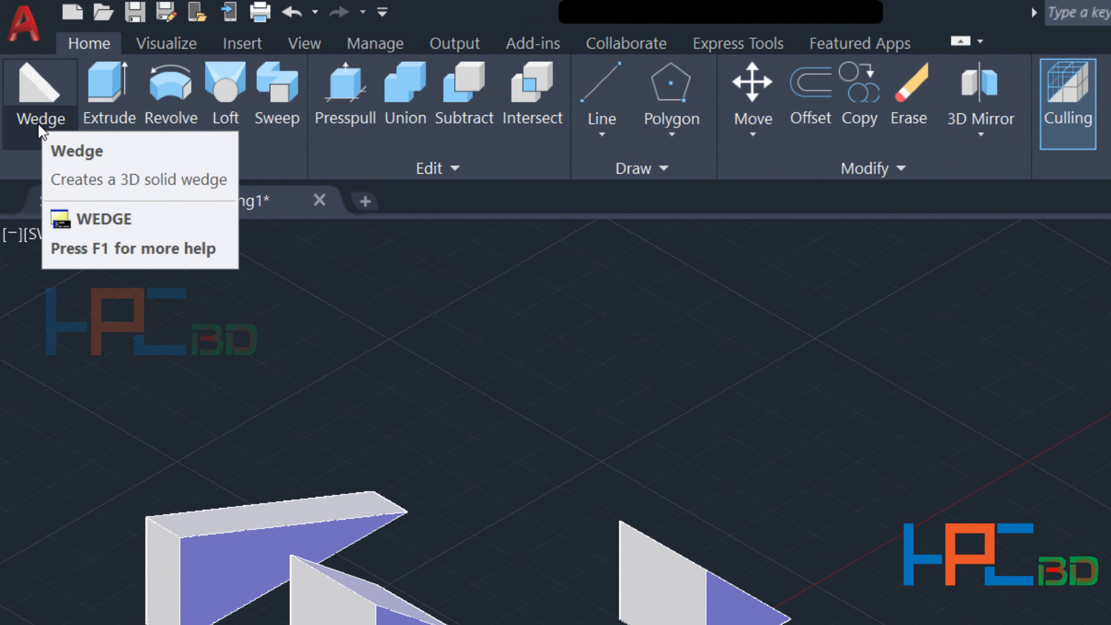
pyautogui.click(35, 133)
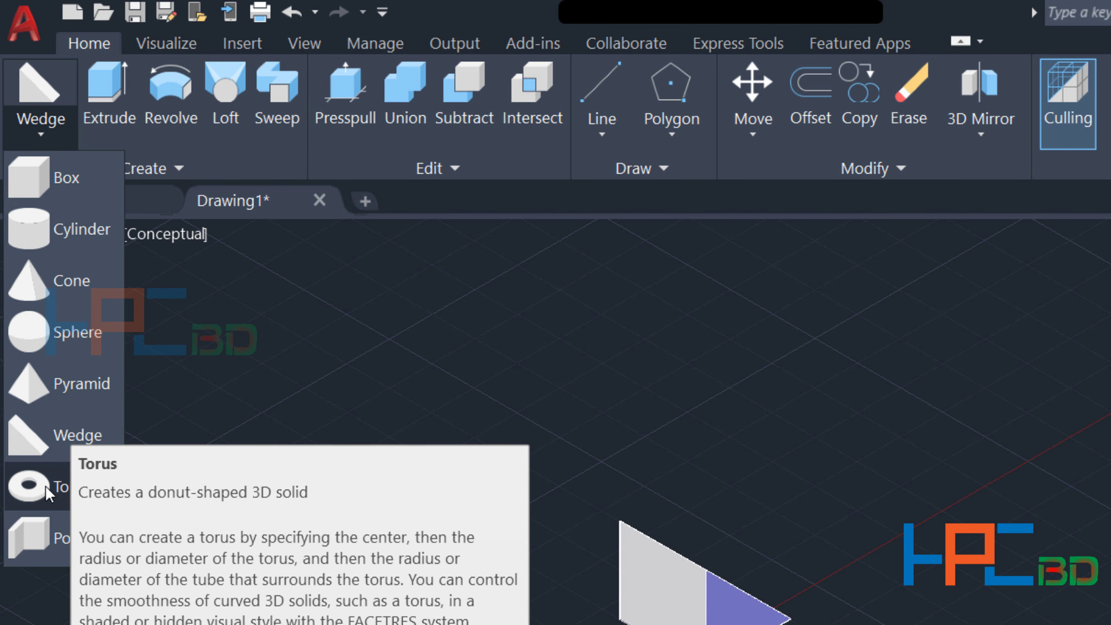
# Choose Torus from the solid primitives list.
pyautogui.click(48, 493)
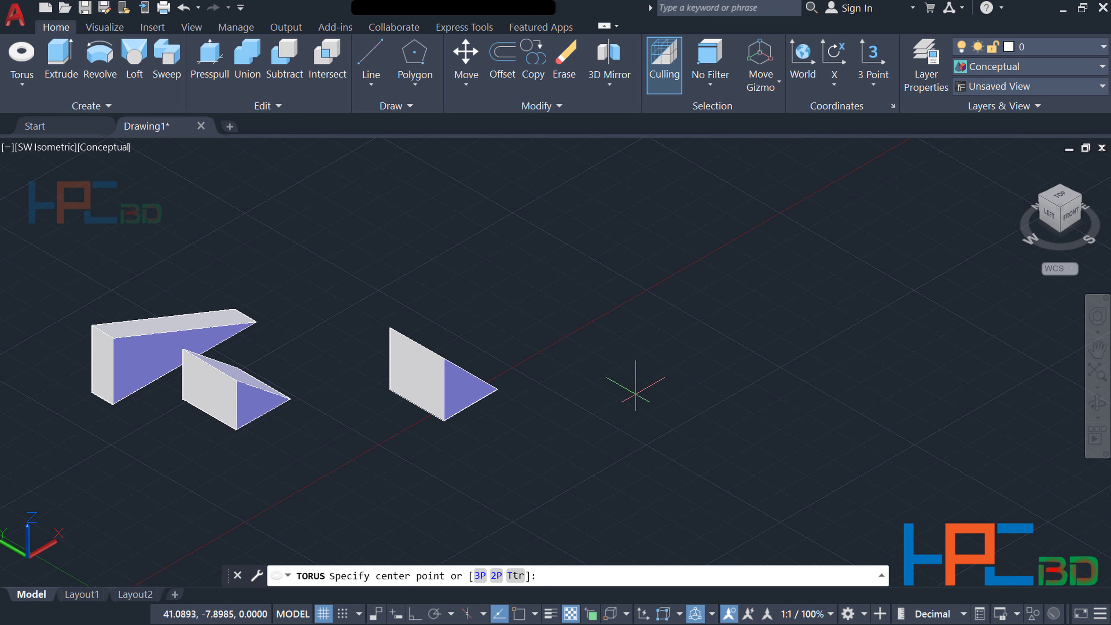
# Place a torus by picking its centre, radius and tube radius, then pan right.
pyautogui.click(636, 393)
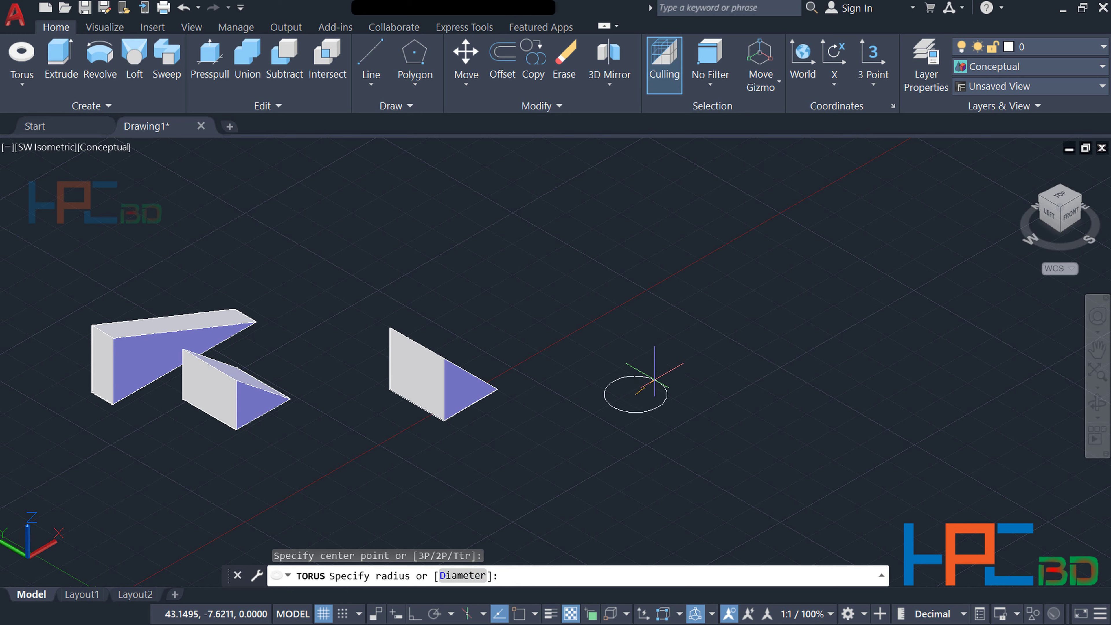
pyautogui.click(653, 373)
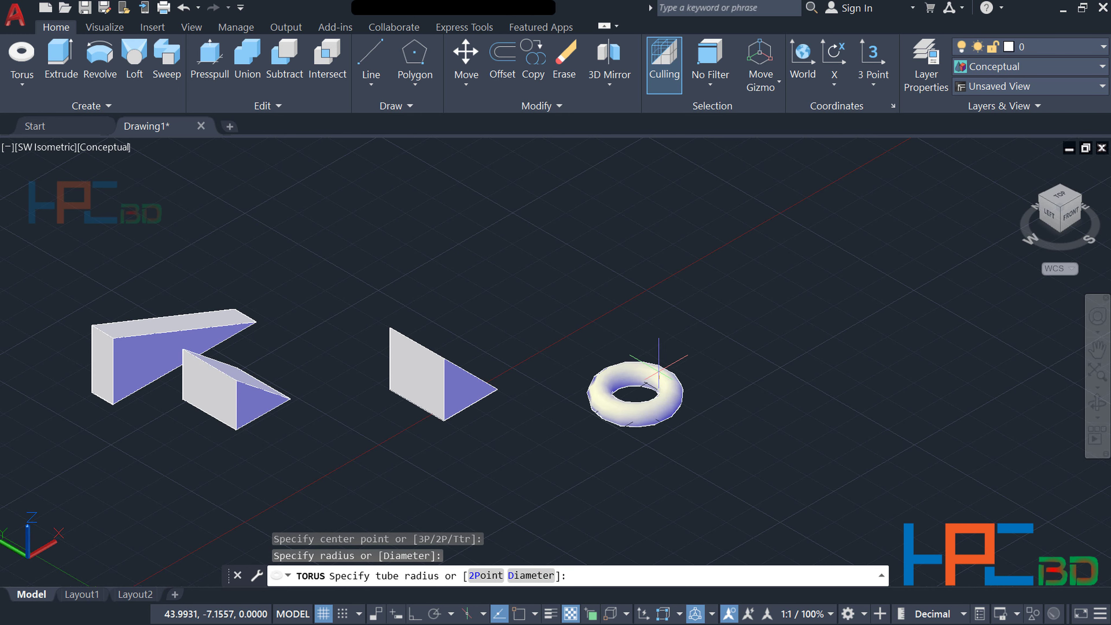
pyautogui.scroll(2, 659, 374)
pyautogui.scroll(1, 663, 377)
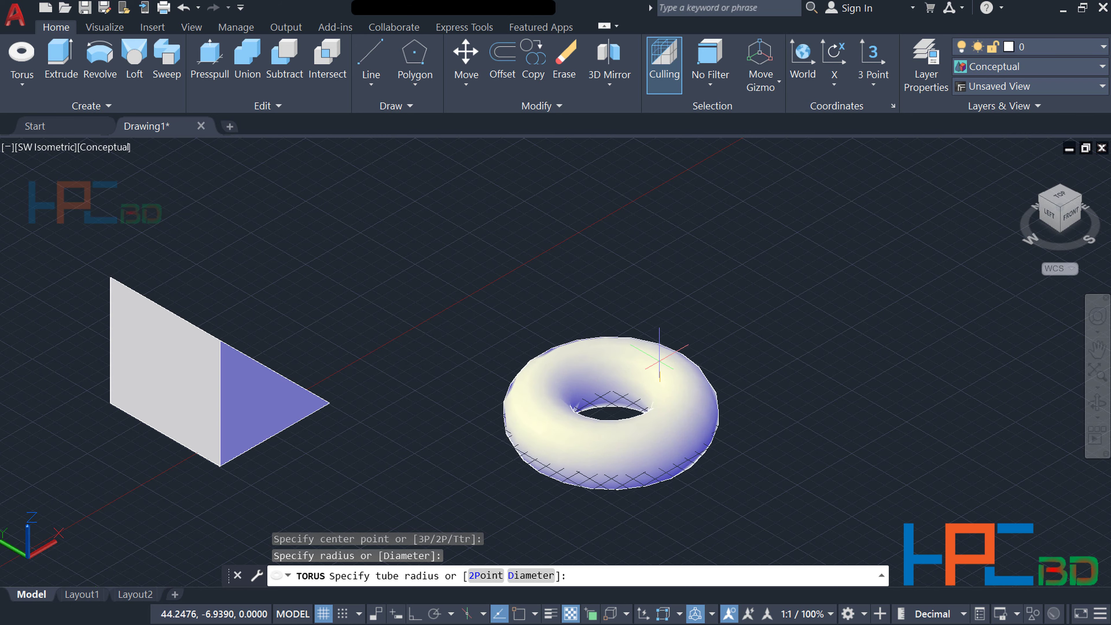
pyautogui.click(660, 362)
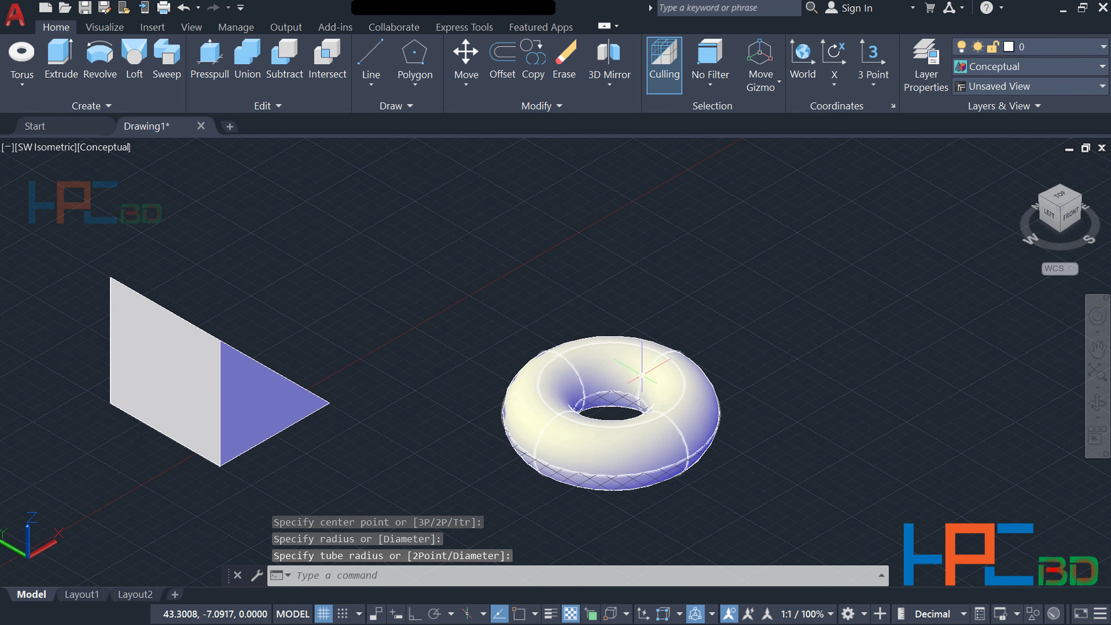
pyautogui.moveTo(806, 402); pyautogui.dragTo(684, 323, button='middle')
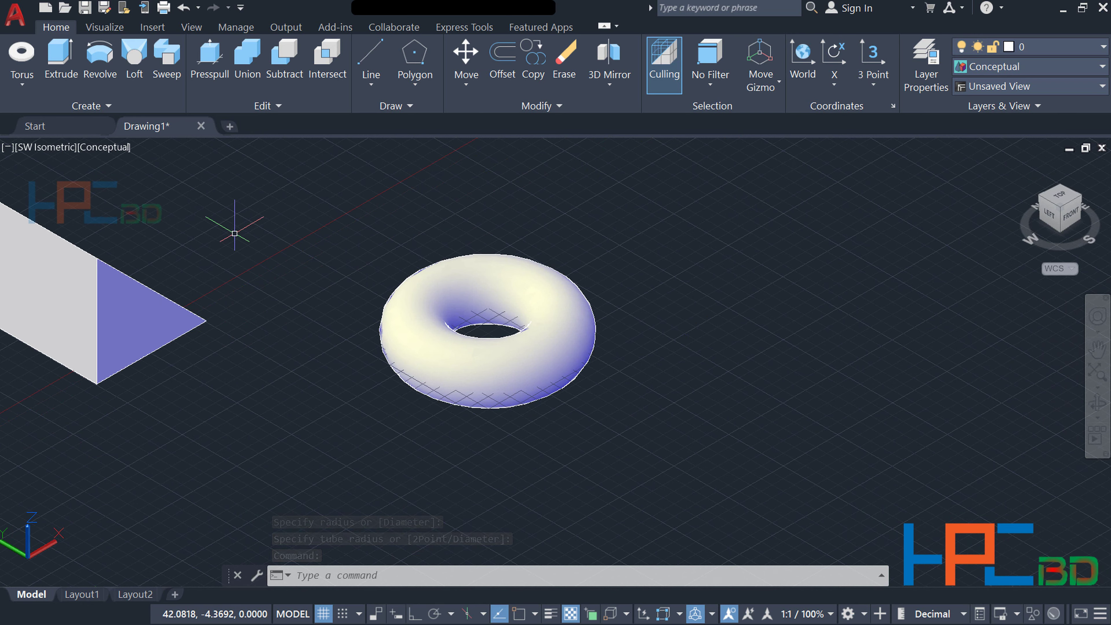
# Draw a second torus with diameter 5 and tube radius 4.
pyautogui.click(22, 55)
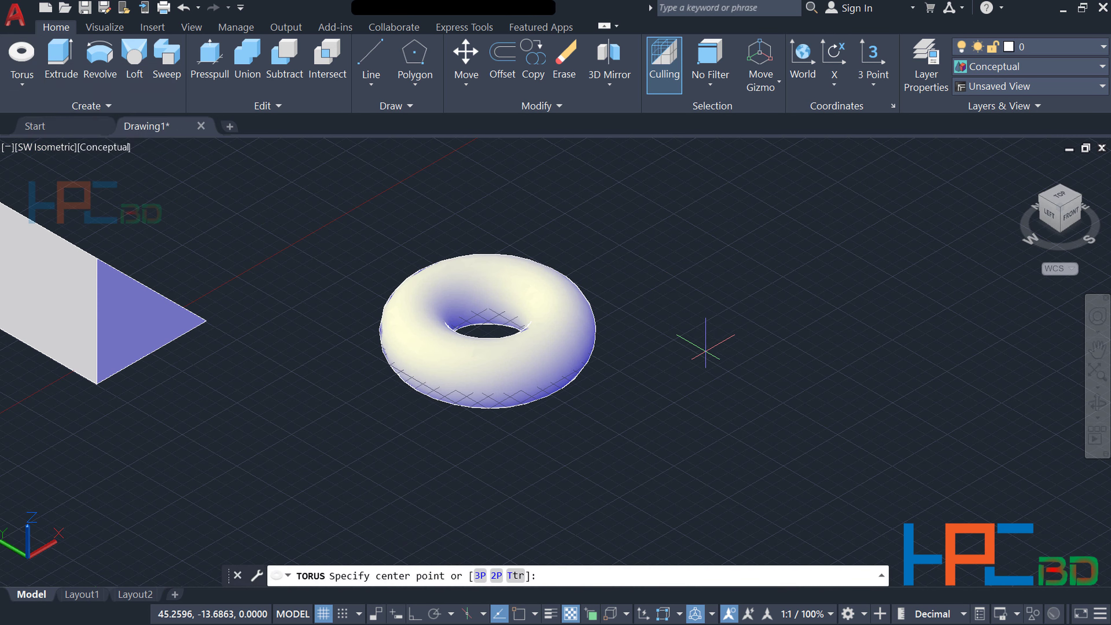
pyautogui.click(701, 409)
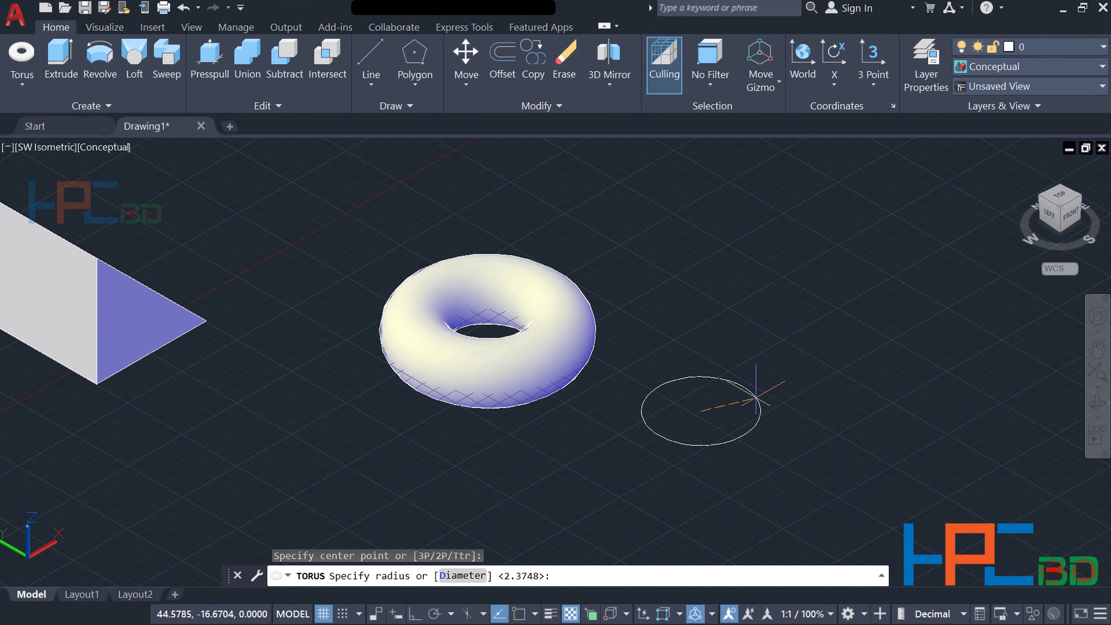
pyautogui.write('d')
pyautogui.press('Return')
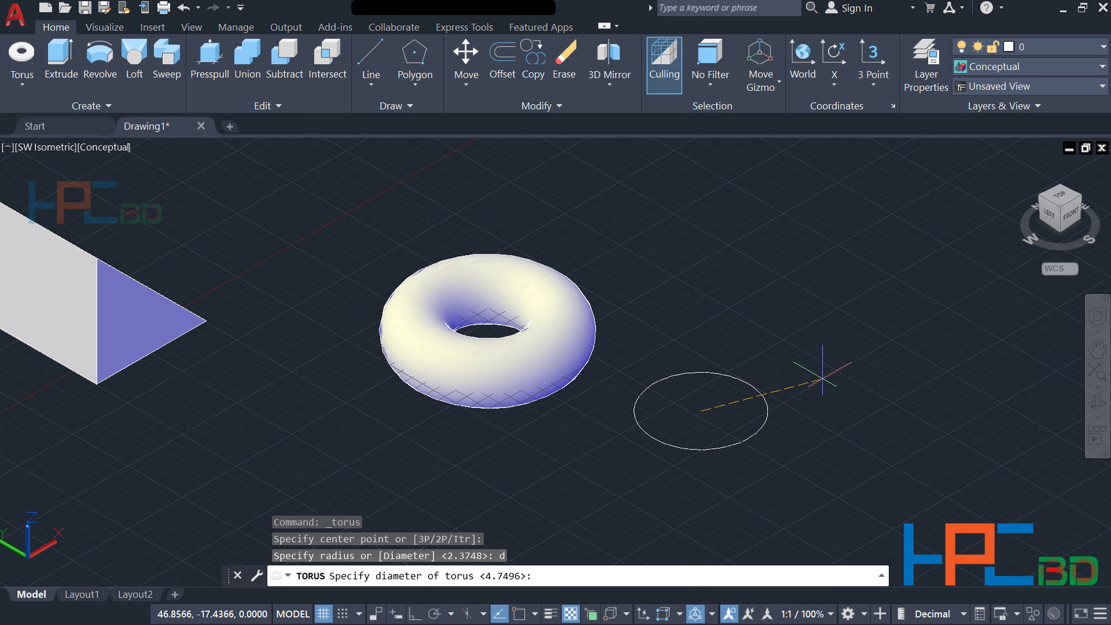
pyautogui.write('5')
pyautogui.press('Return')
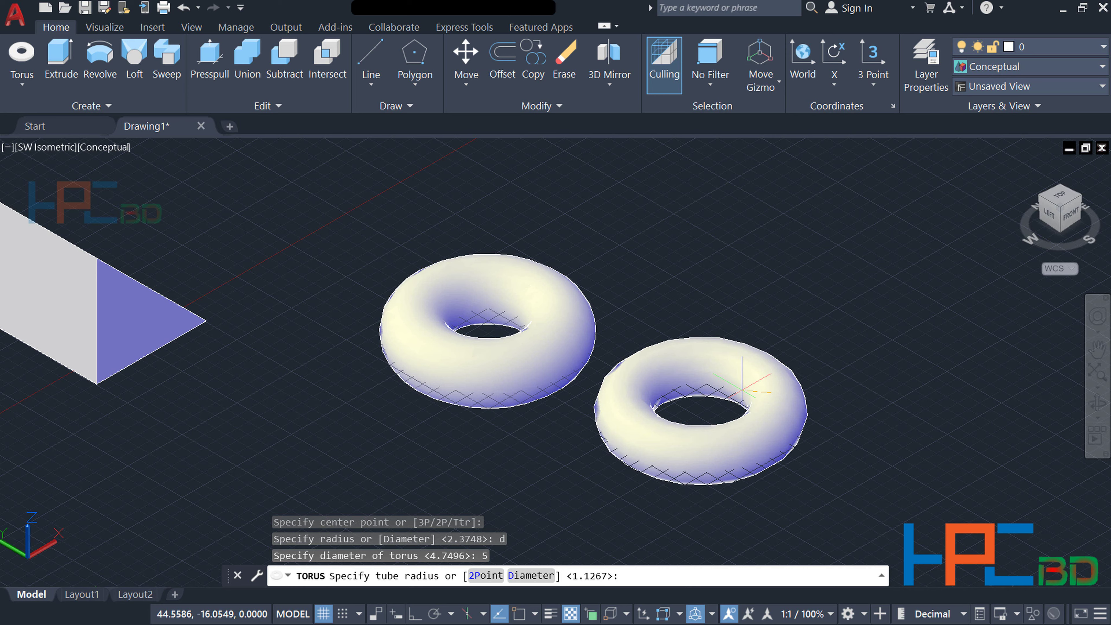
pyautogui.write('4')
pyautogui.press('Return')
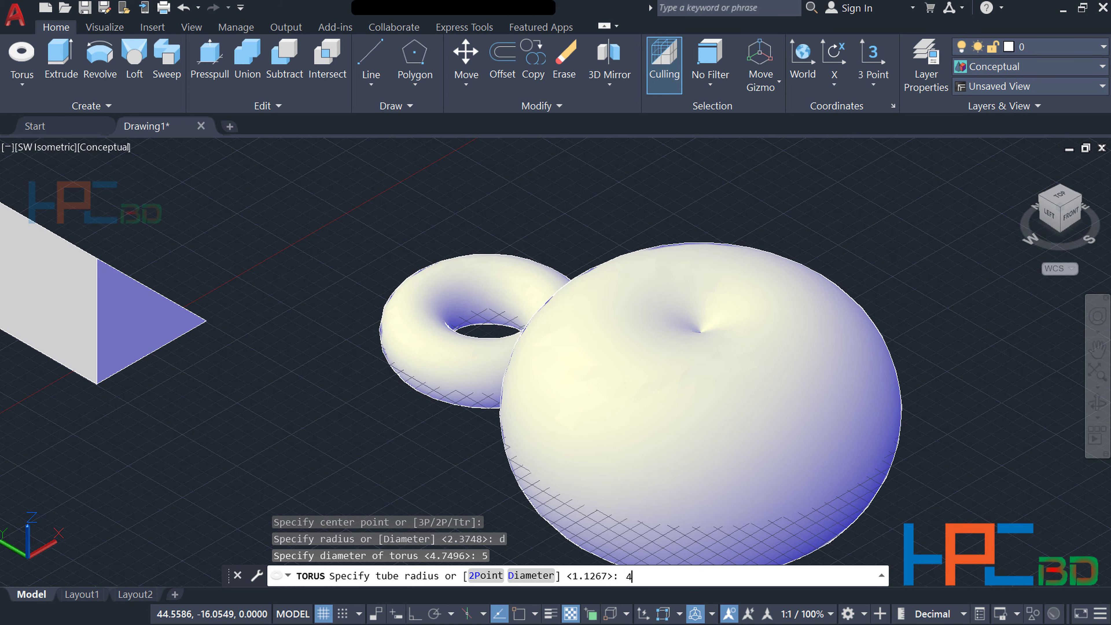
pyautogui.press('Return')
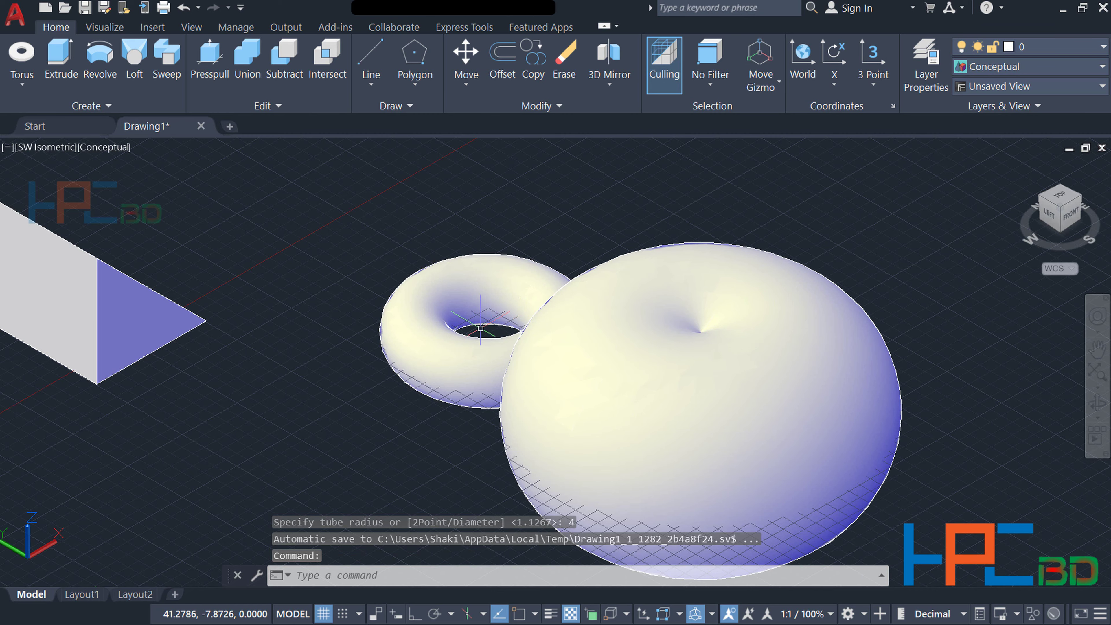
pyautogui.scroll(3, 476, 326)
pyautogui.scroll(3, 476, 326)
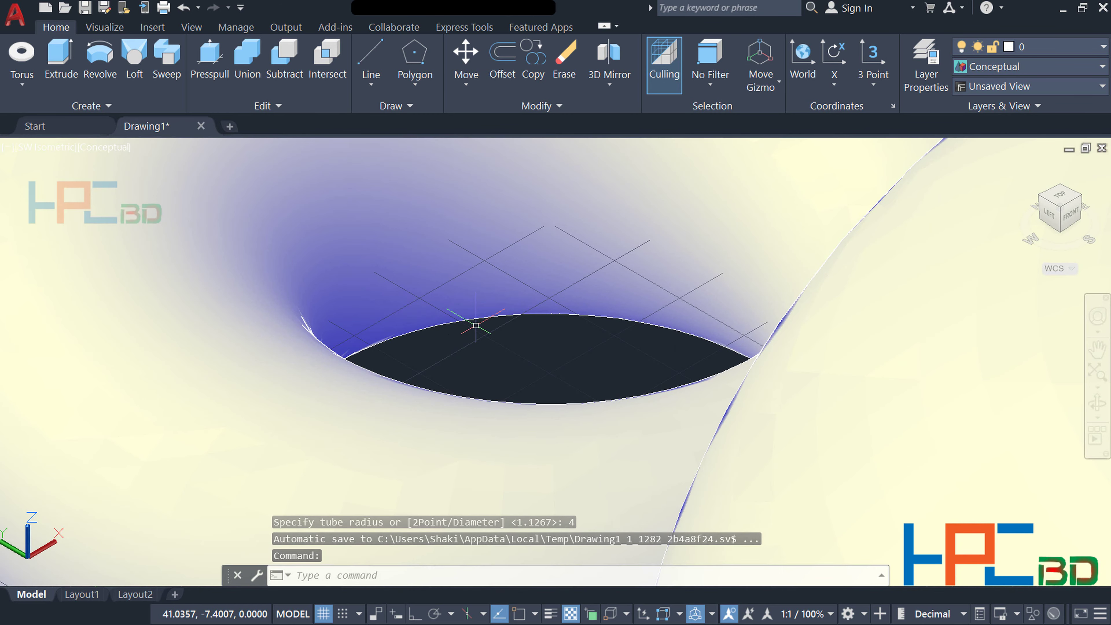
pyautogui.scroll(-4, 479, 323)
pyautogui.scroll(3, 798, 322)
pyautogui.scroll(3, 810, 324)
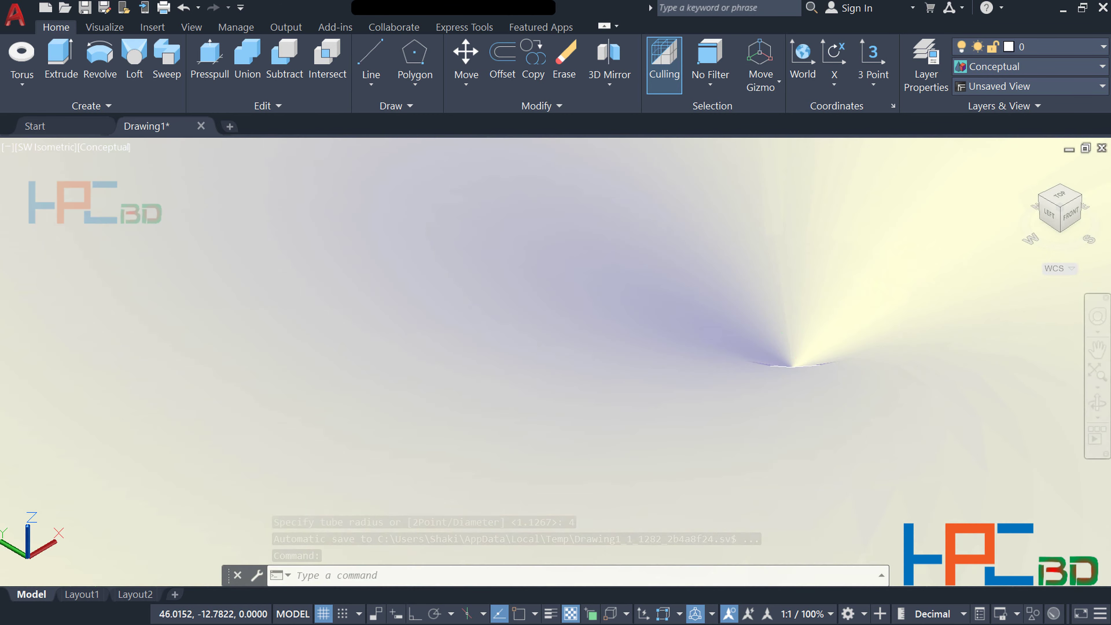
pyautogui.scroll(2, 831, 327)
pyautogui.scroll(2, 843, 329)
pyautogui.scroll(2, 843, 329)
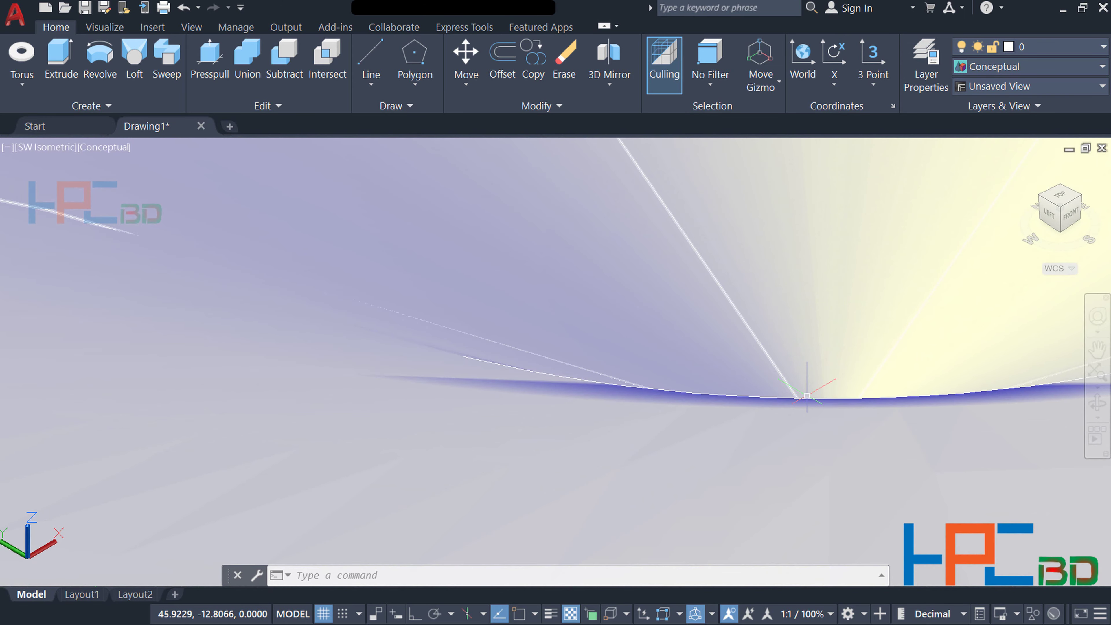
pyautogui.scroll(2, 809, 386)
pyautogui.scroll(-1, 809, 386)
pyautogui.scroll(-3, 807, 386)
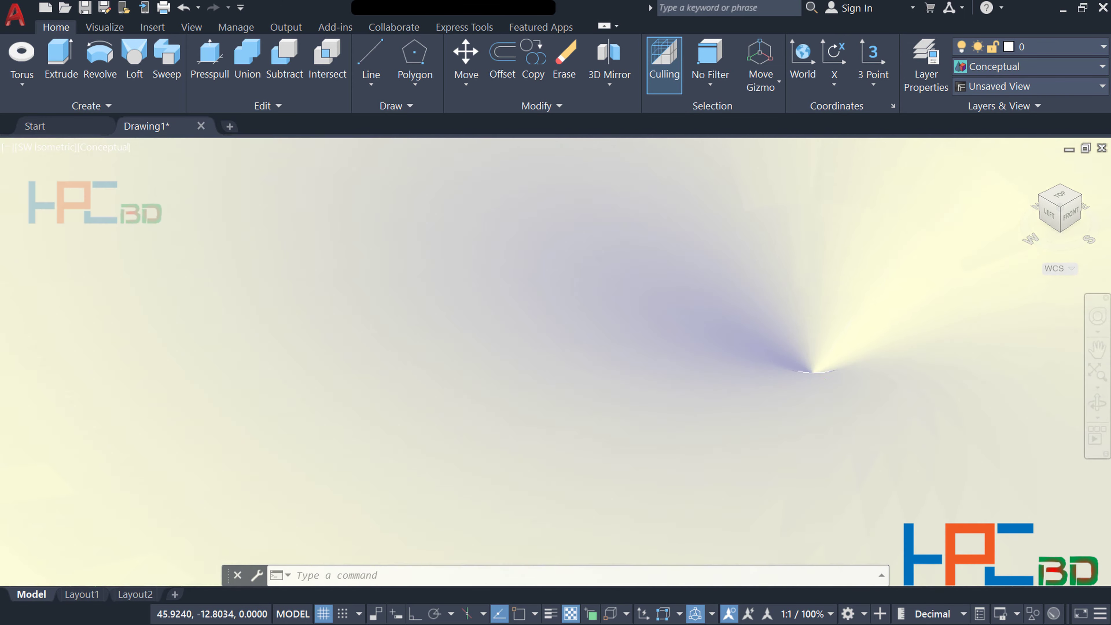
pyautogui.scroll(-4, 807, 385)
pyautogui.moveTo(957, 411); pyautogui.dragTo(733, 367, button='middle')
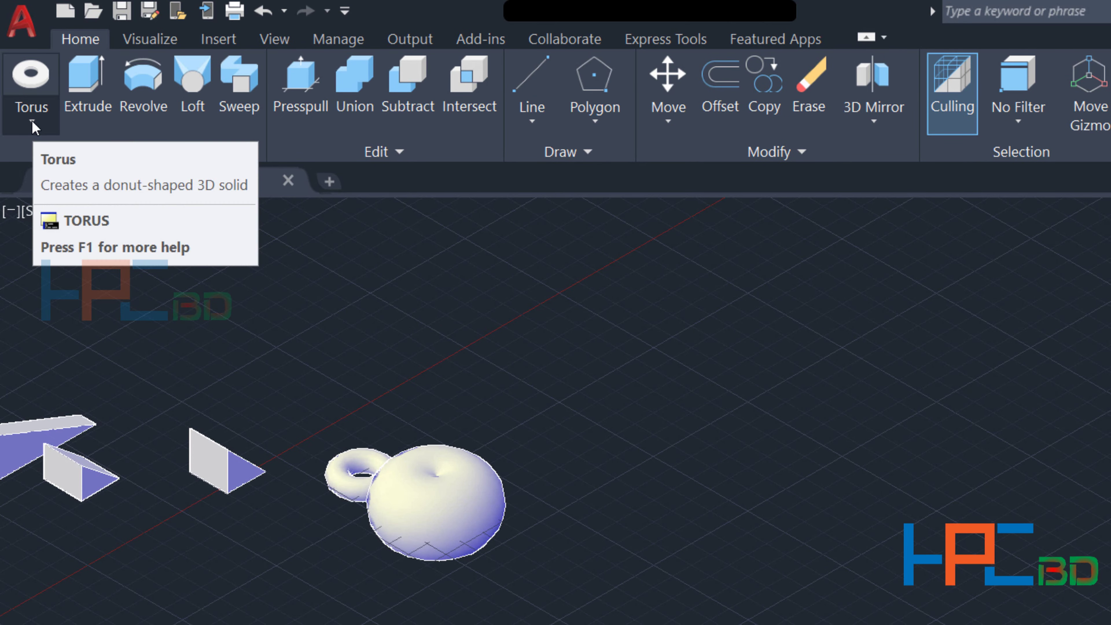
pyautogui.moveTo(22, 63)
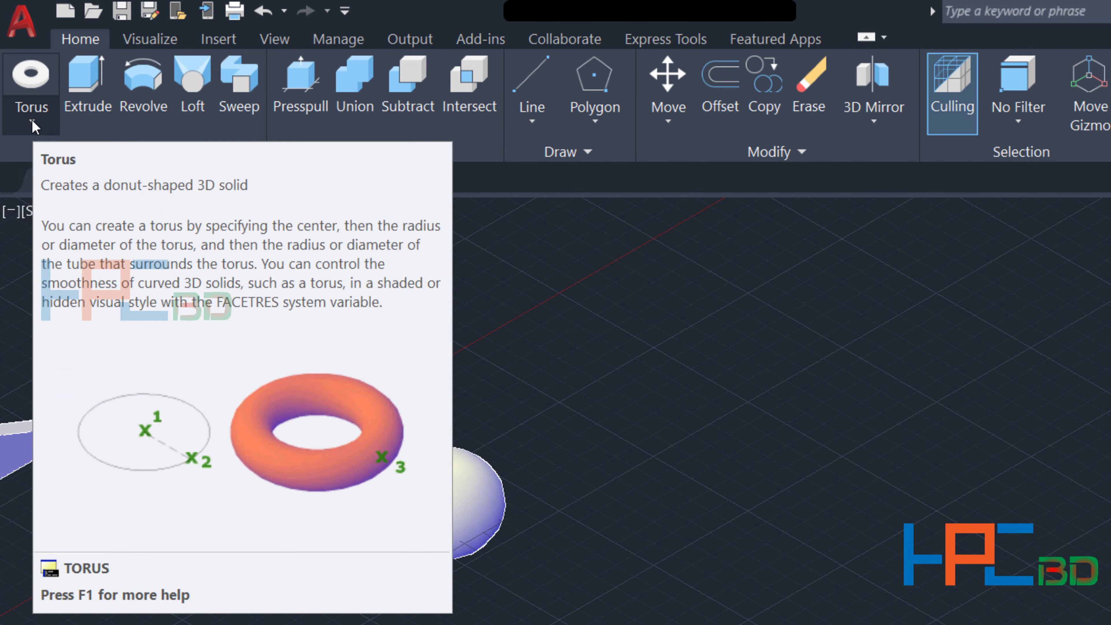
# Draw an open three-segment polysolid wall through four points to the right of the tori.
pyautogui.click(32, 125)
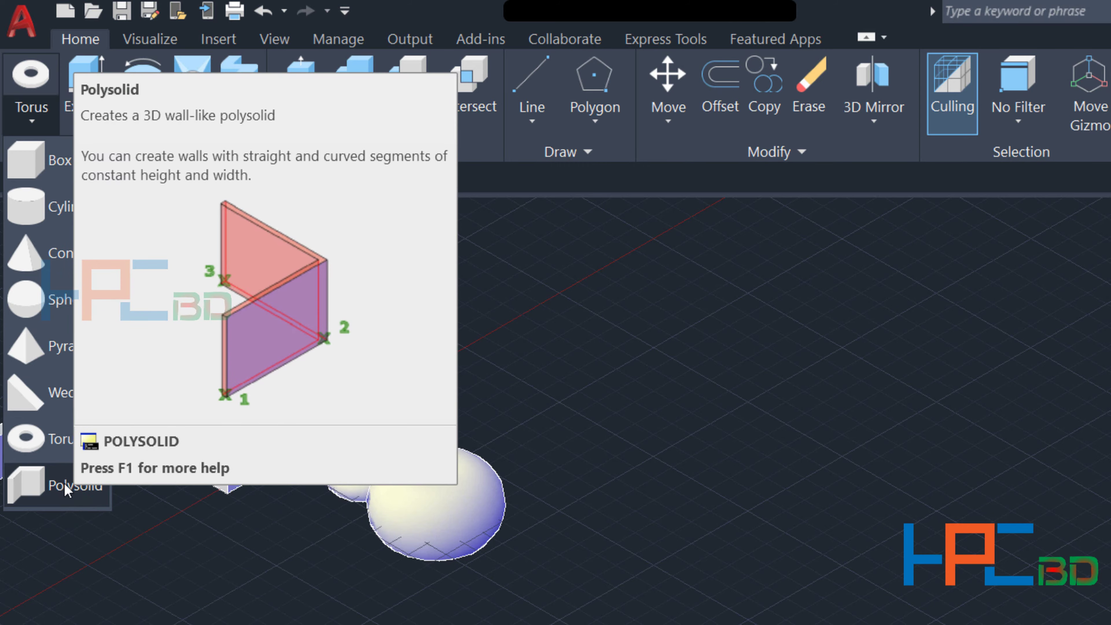
pyautogui.click(66, 486)
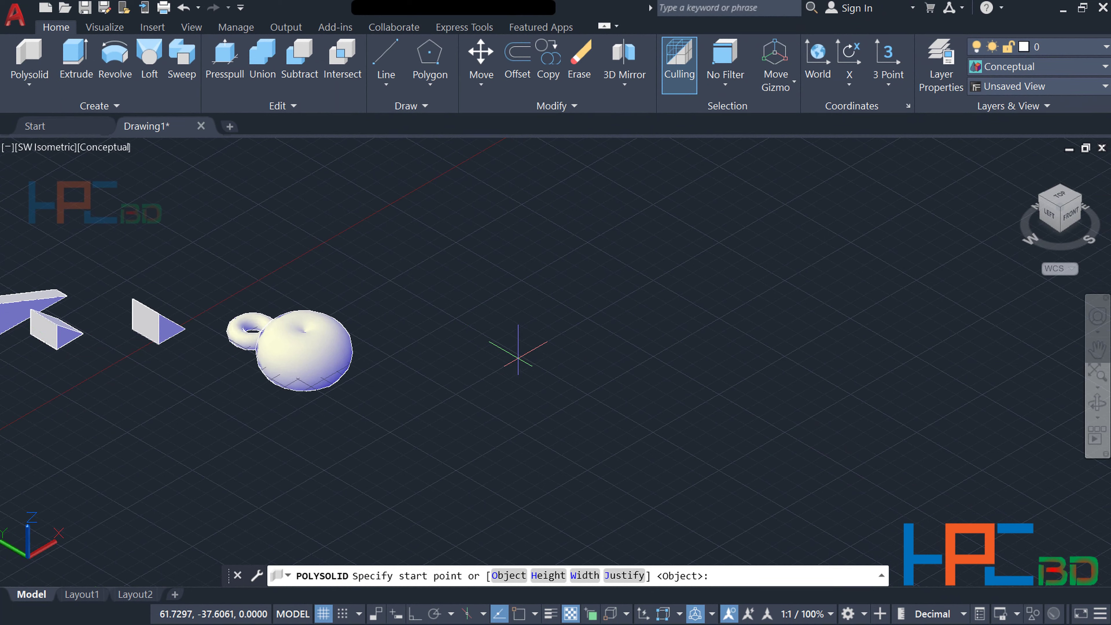
pyautogui.click(489, 405)
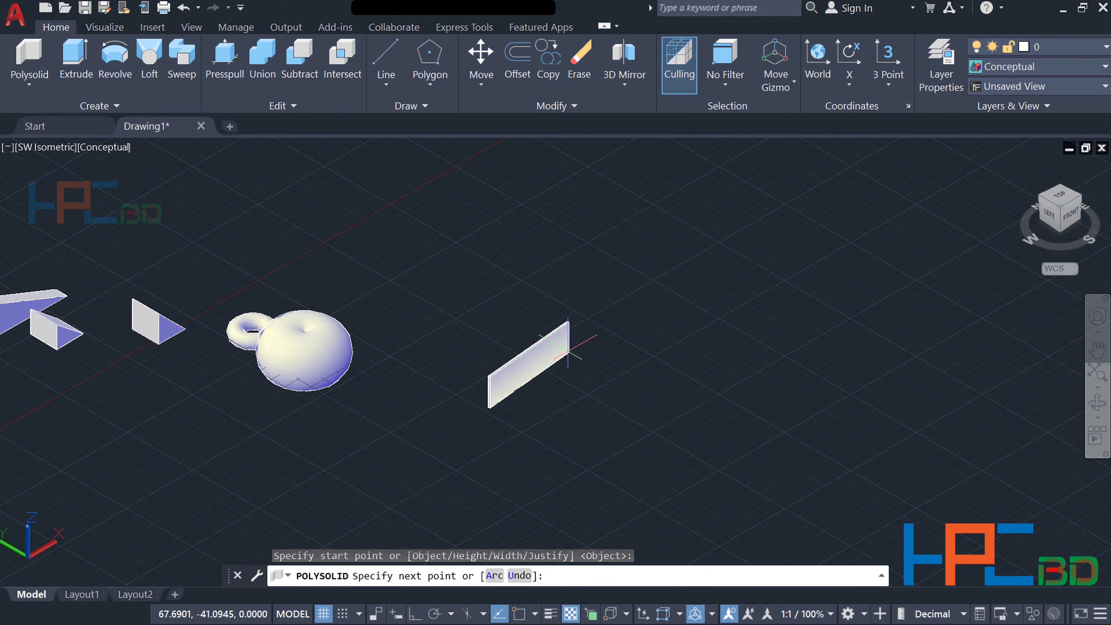
pyautogui.click(568, 350)
pyautogui.click(706, 397)
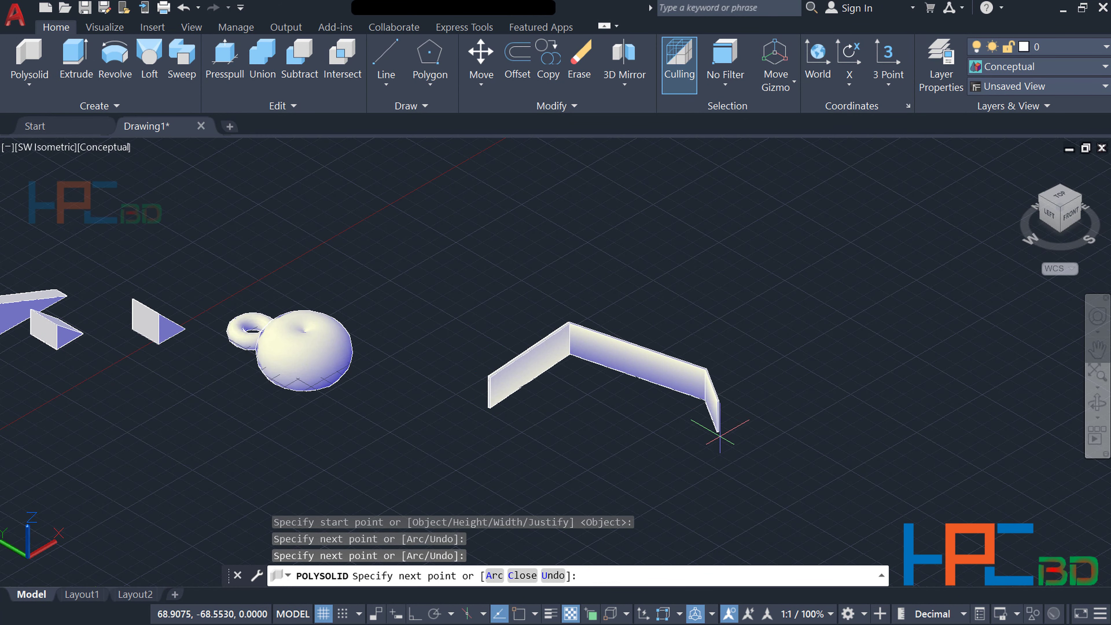
pyautogui.click(636, 491)
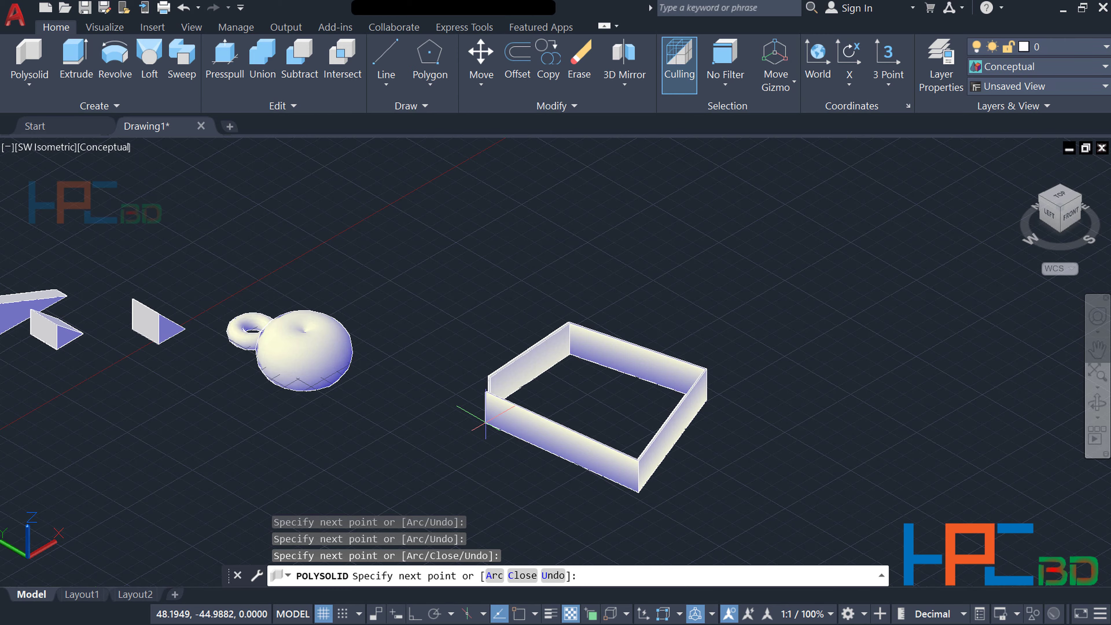
pyautogui.press('Return')
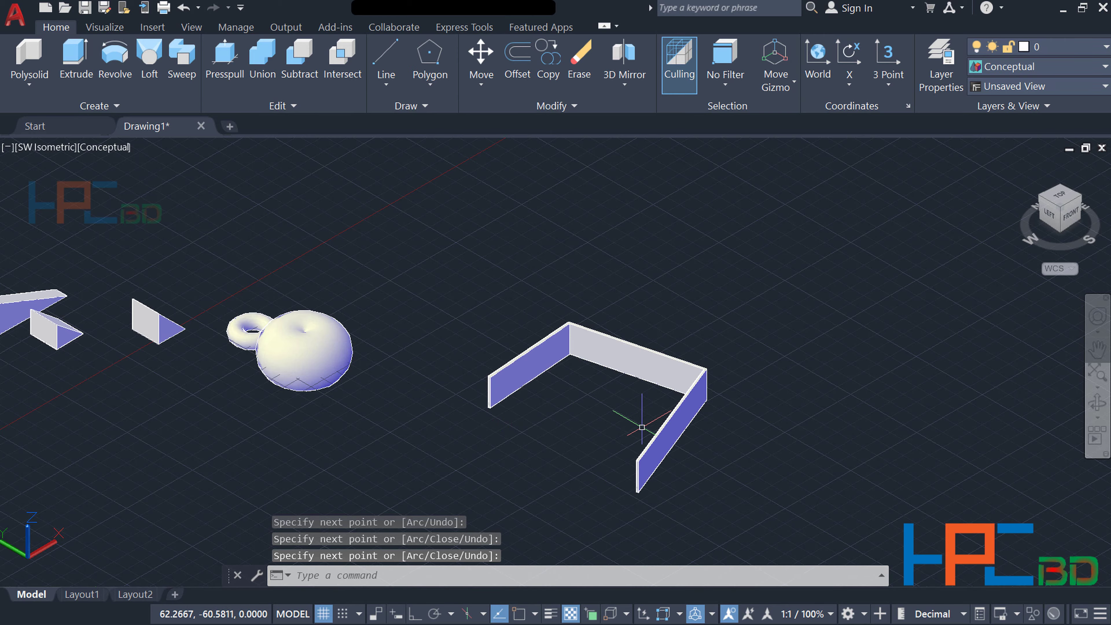
pyautogui.moveTo(746, 451); pyautogui.dragTo(726, 445, button='middle')
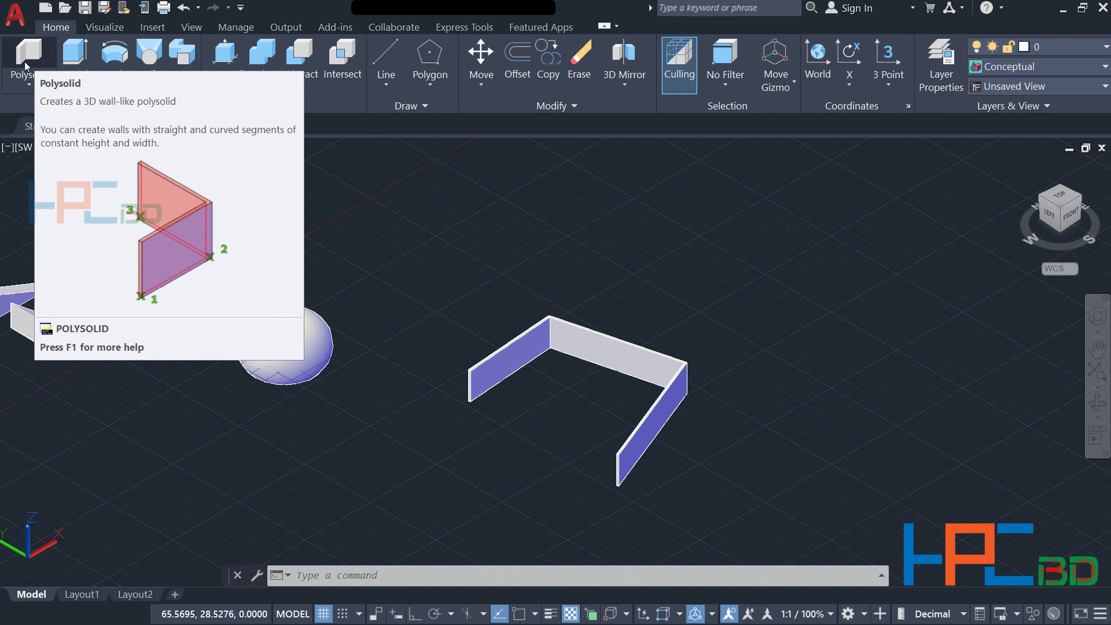
# Draw a polysolid wall of two arc segments curving around the three-sided wall.
pyautogui.click(24, 65)
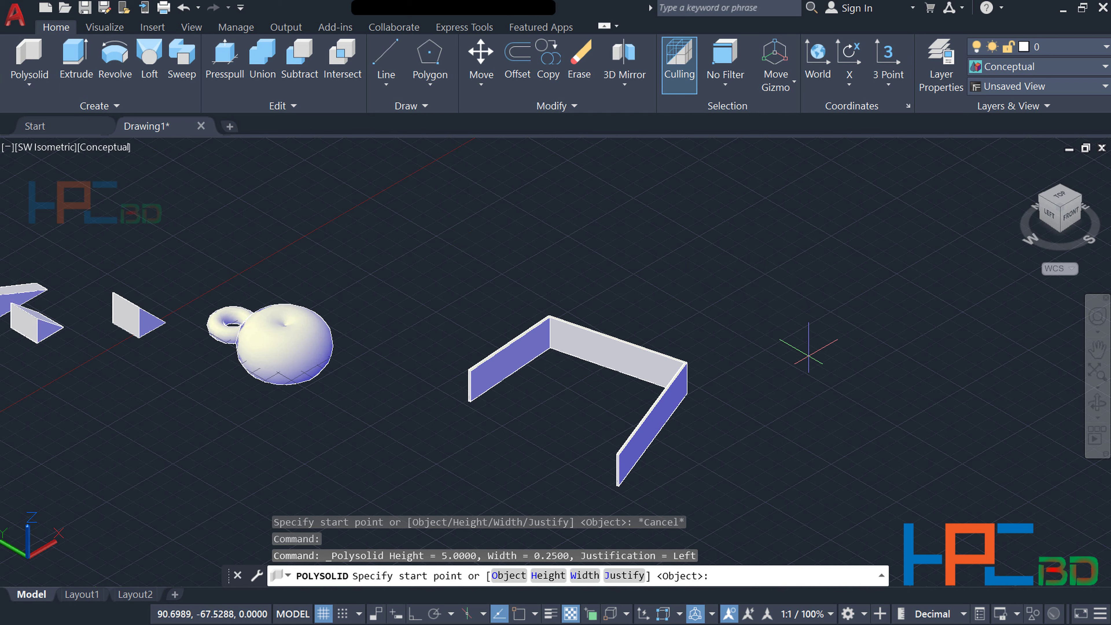
pyautogui.click(772, 430)
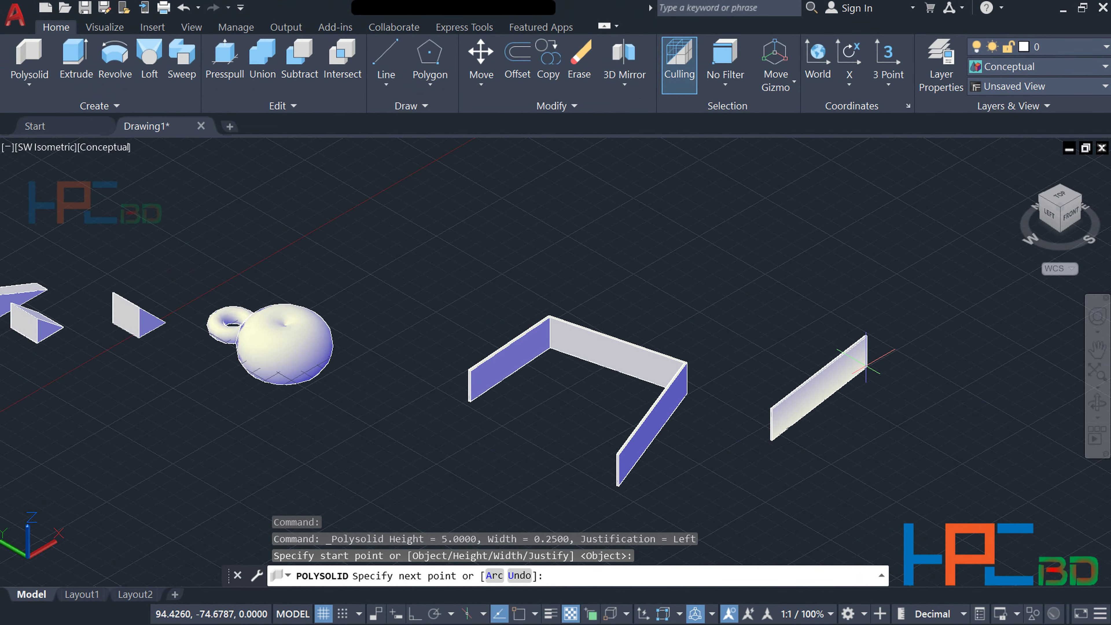
pyautogui.write('a')
pyautogui.press('Return')
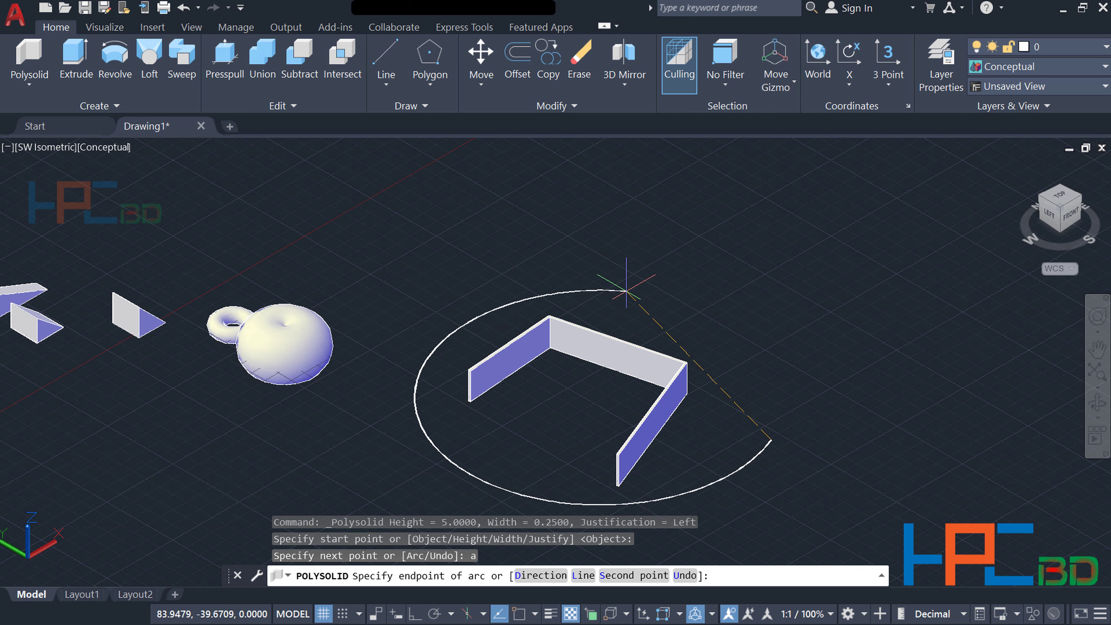
pyautogui.click(626, 289)
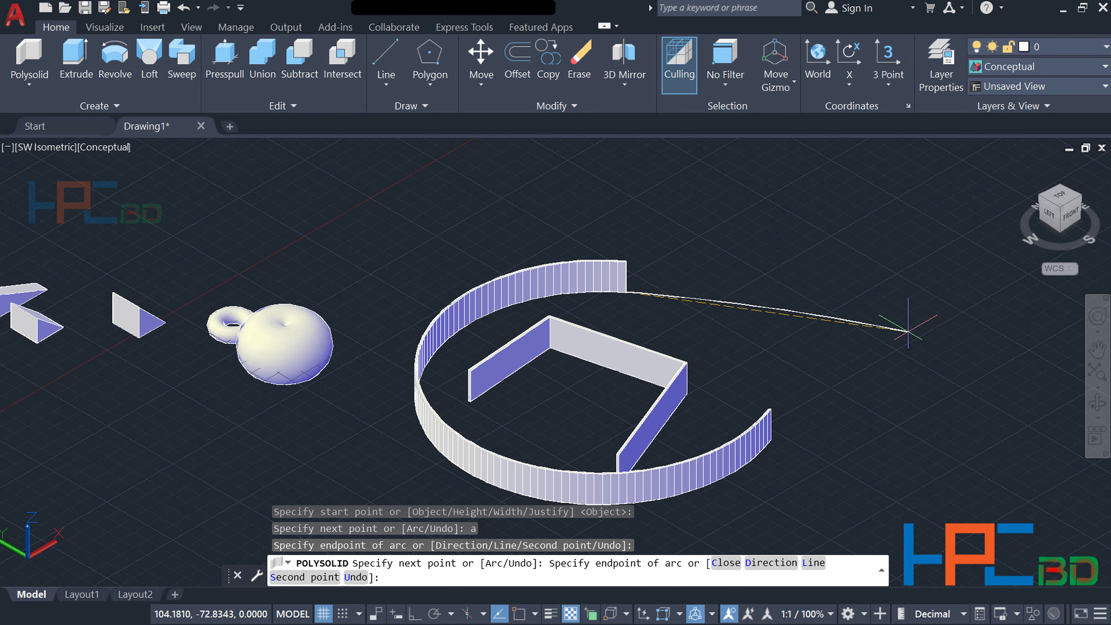
pyautogui.click(918, 329)
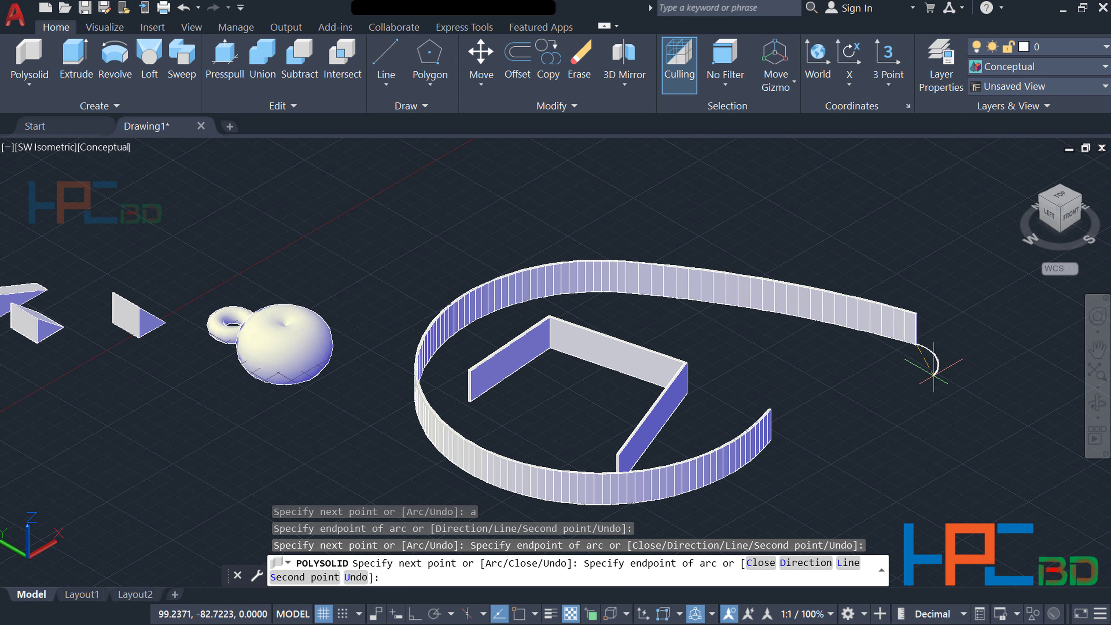
pyautogui.press('Return')
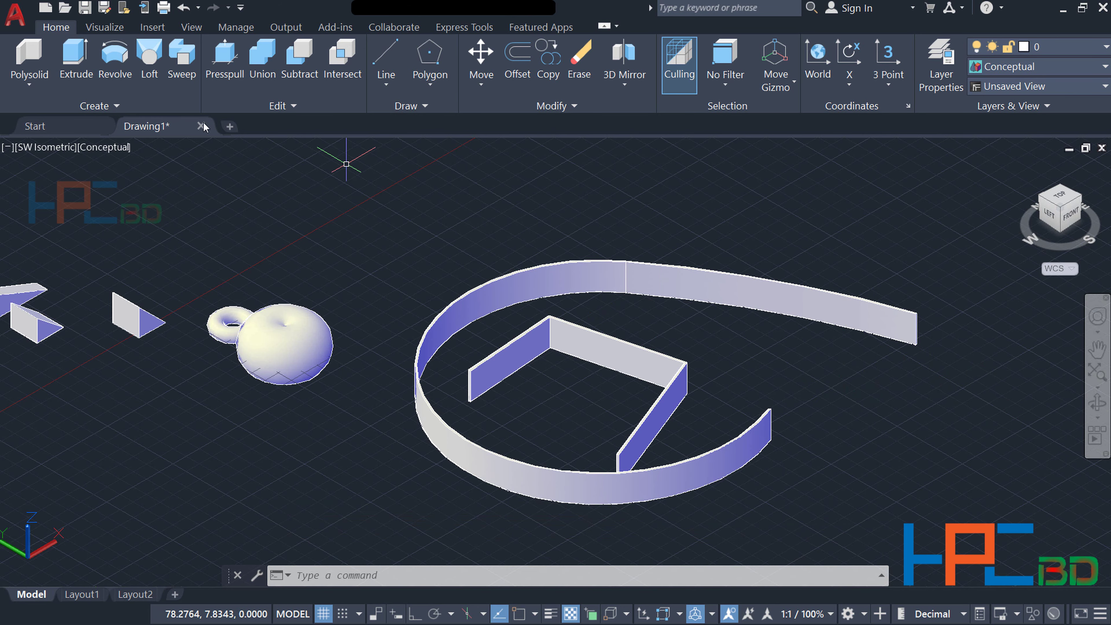
# Start a lower-right polysolid wall with a start point and four straight-segment corners.
pyautogui.click(31, 68)
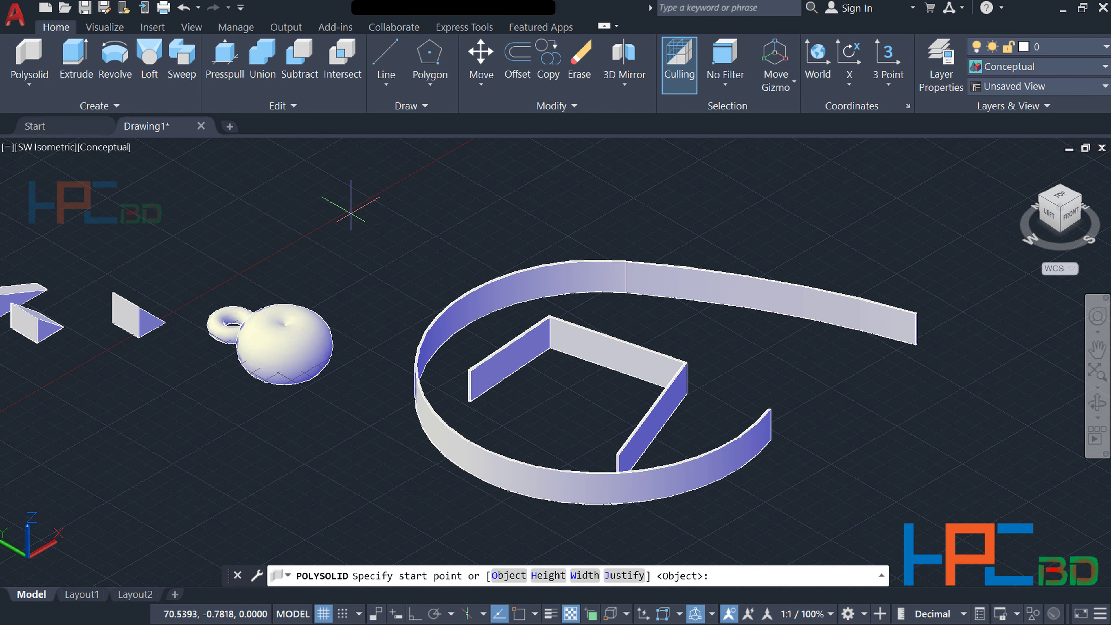
pyautogui.scroll(-3, 853, 440)
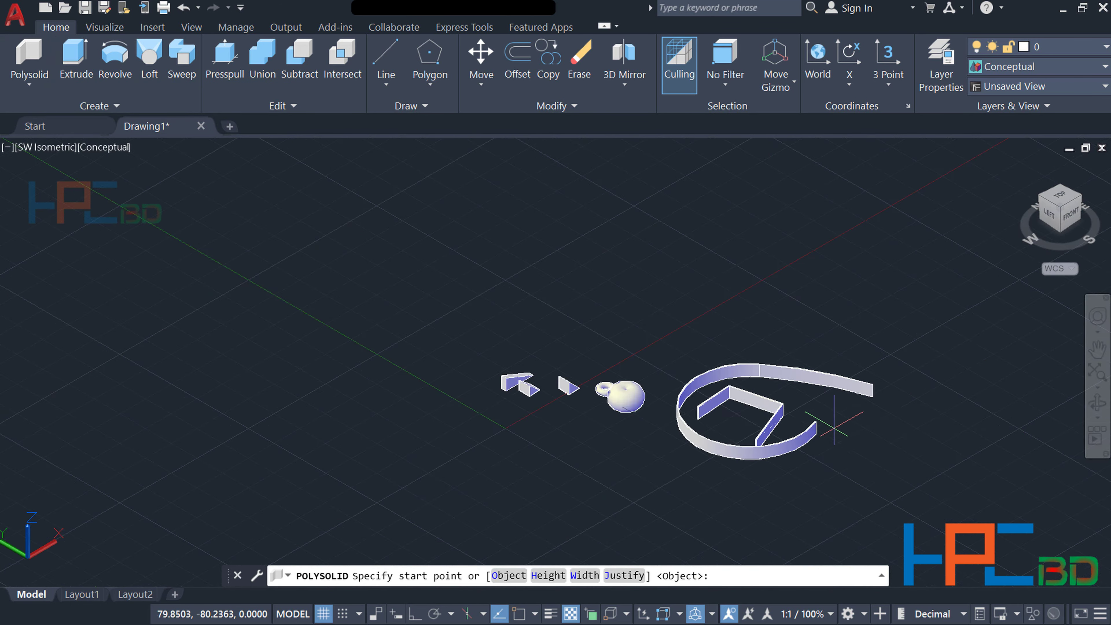
pyautogui.moveTo(866, 438); pyautogui.dragTo(659, 373, button='middle')
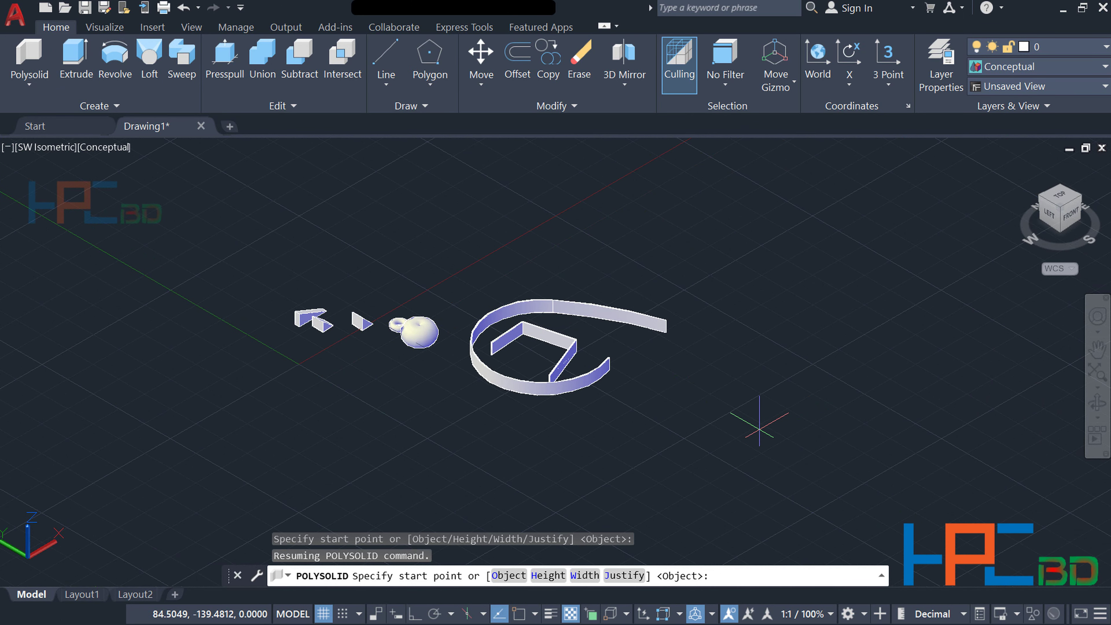
pyautogui.click(762, 424)
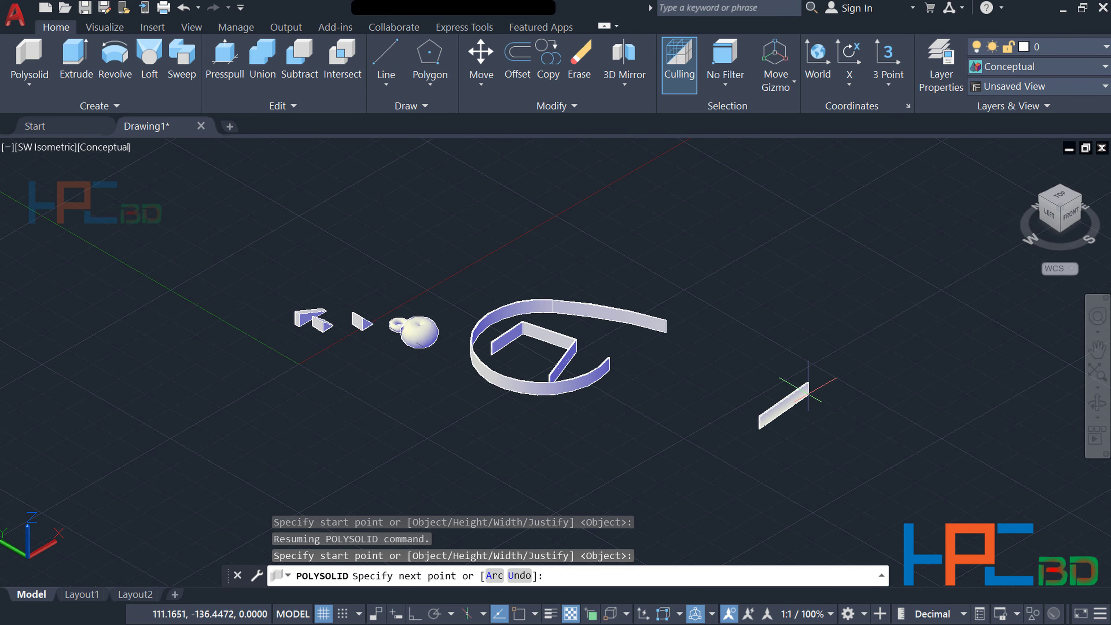
pyautogui.scroll(3, 808, 391)
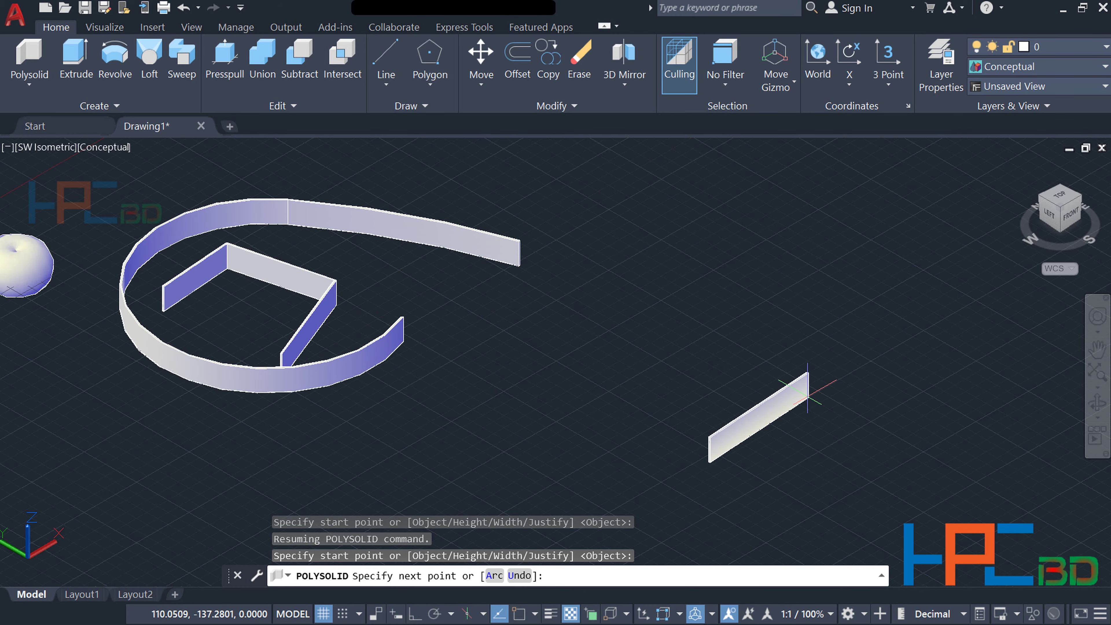
pyautogui.click(808, 394)
pyautogui.click(898, 437)
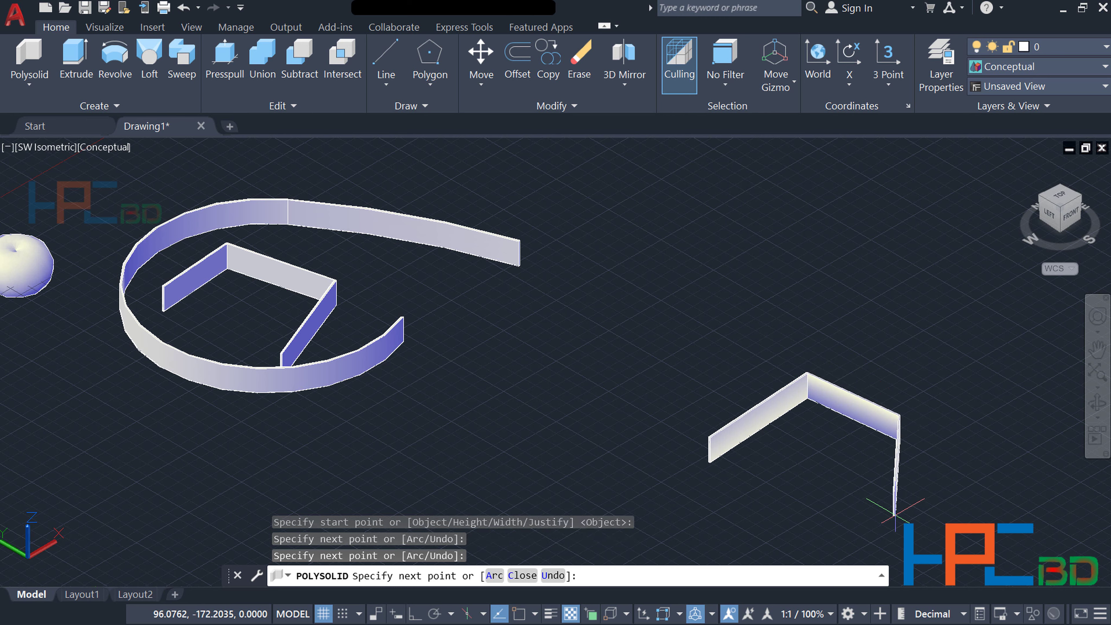
pyautogui.click(846, 516)
pyautogui.click(743, 498)
pyautogui.write('u')
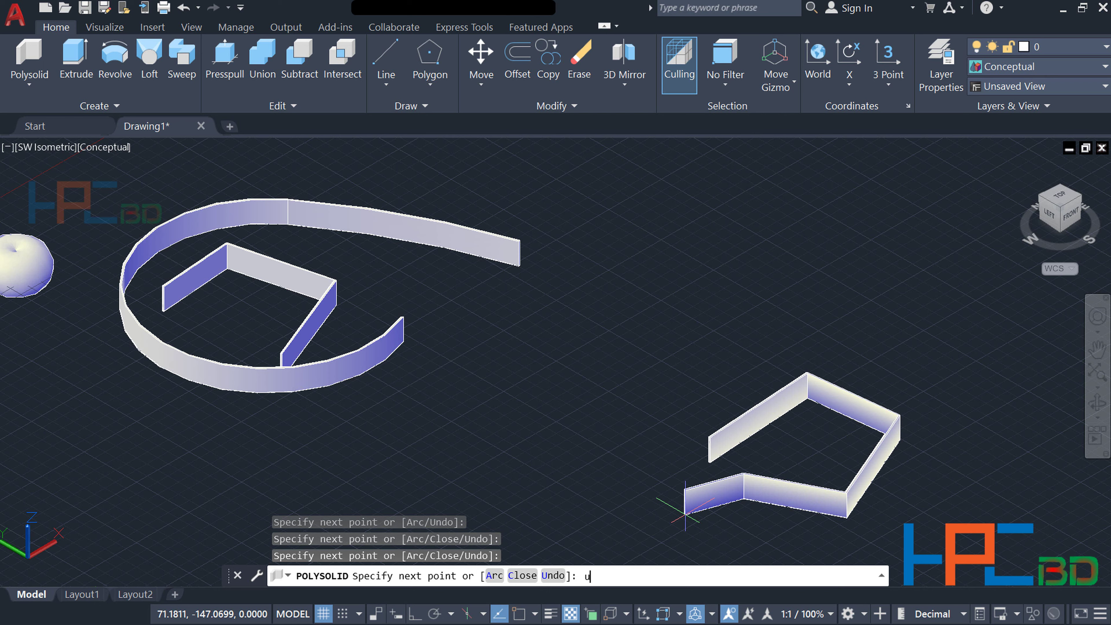
# Undo the extra segments with U and end the wall as one straight piece.
pyautogui.press('Return')
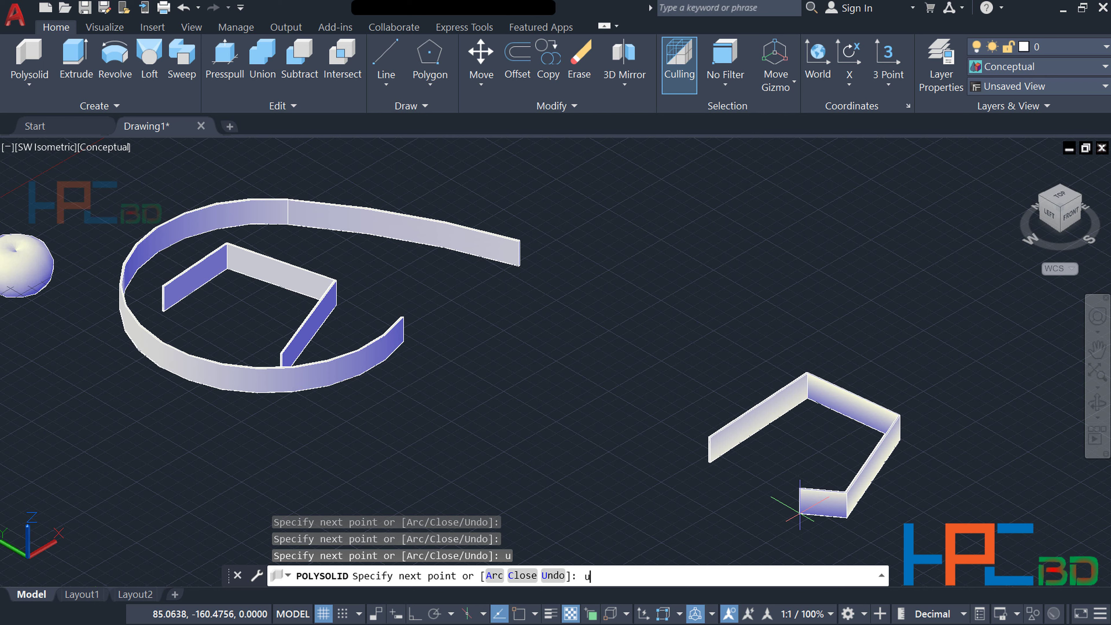
pyautogui.press('Return')
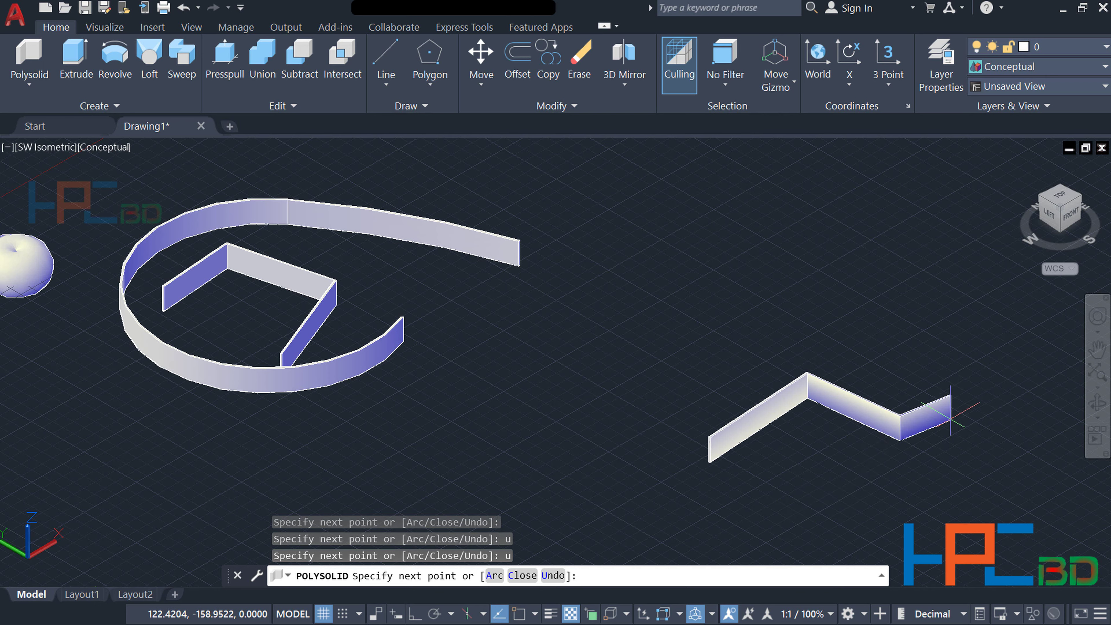
pyautogui.click(901, 429)
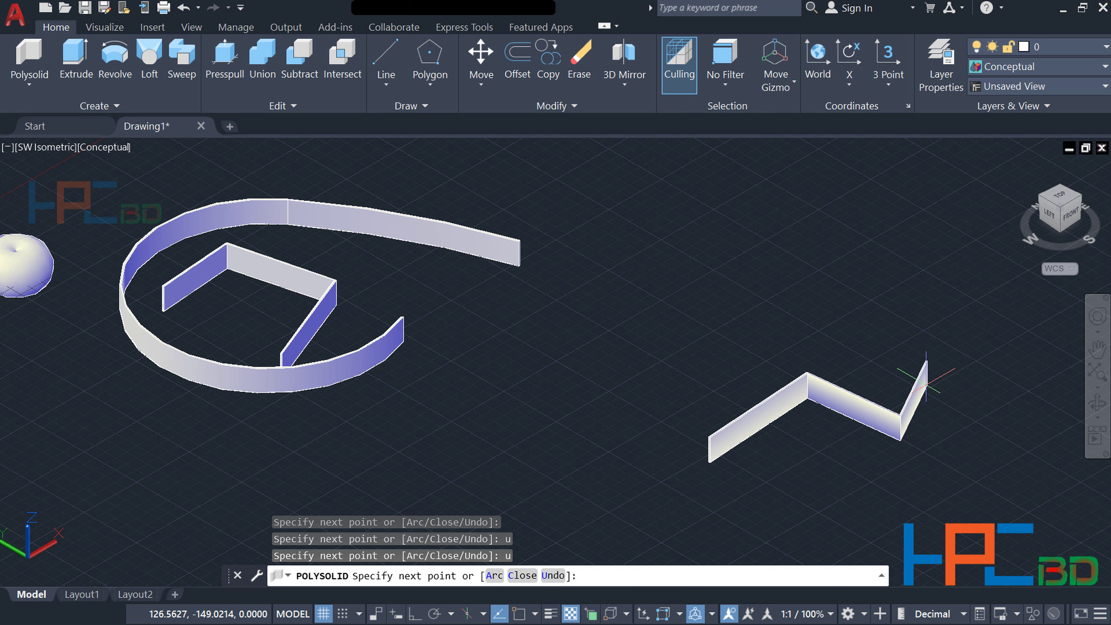
pyautogui.write(' u')
pyautogui.press('Return')
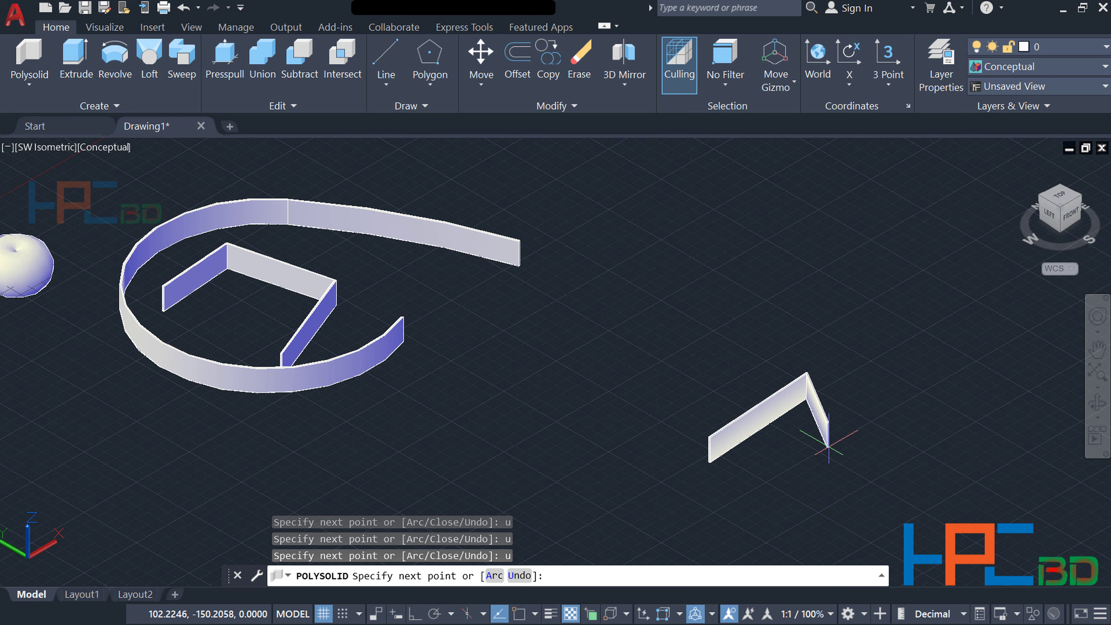
pyautogui.press('Return')
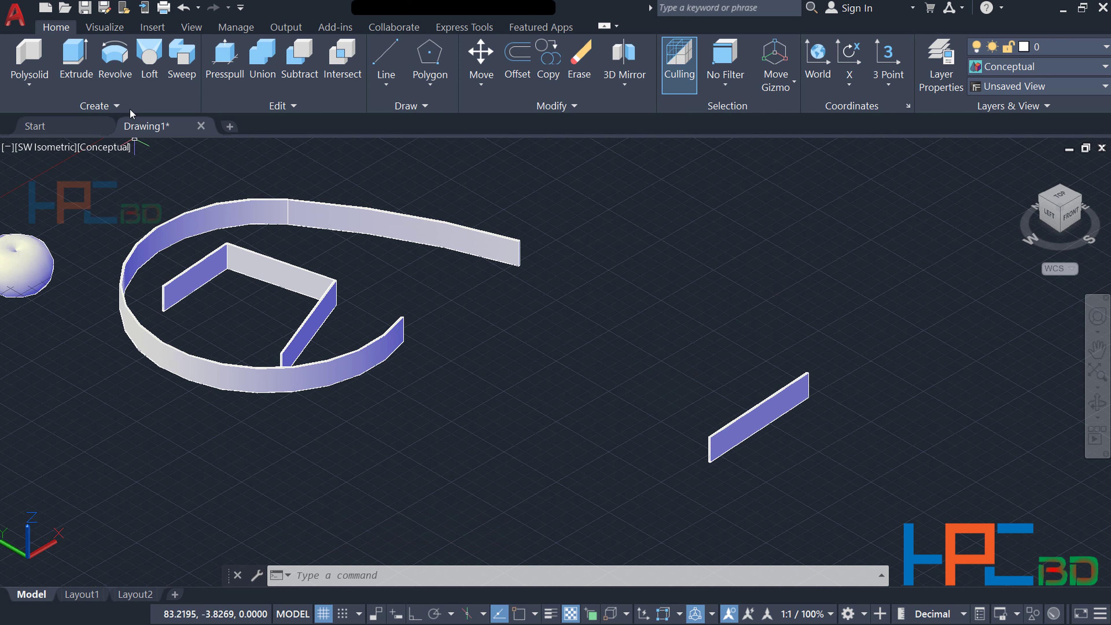
# Draw a polysolid wall through a start point and four corners between the curved and straight walls.
pyautogui.click(28, 62)
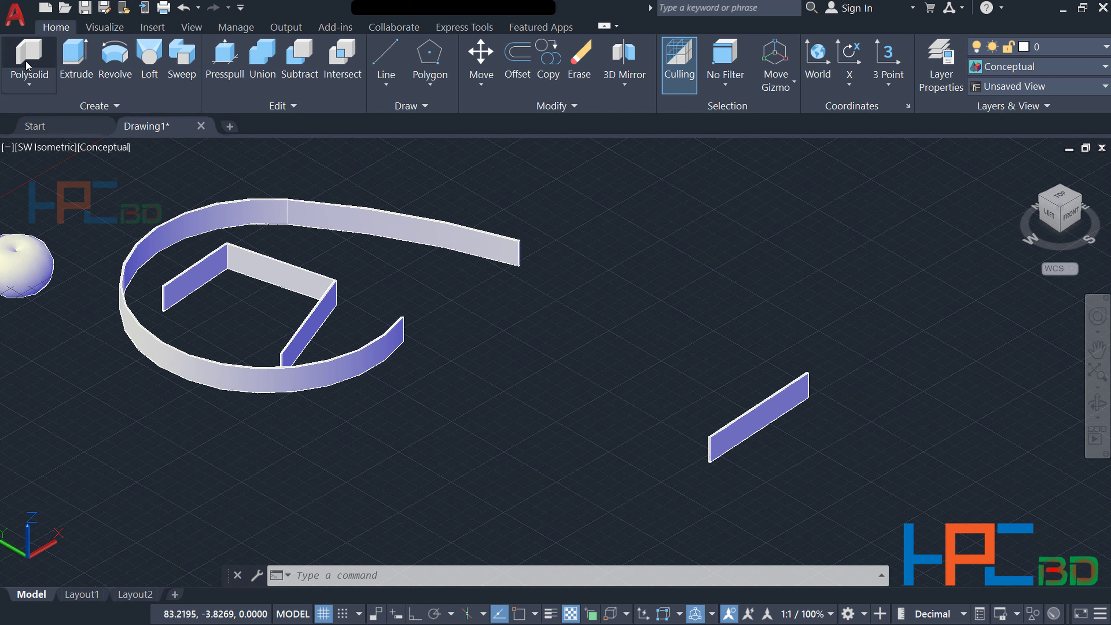
pyautogui.click(542, 385)
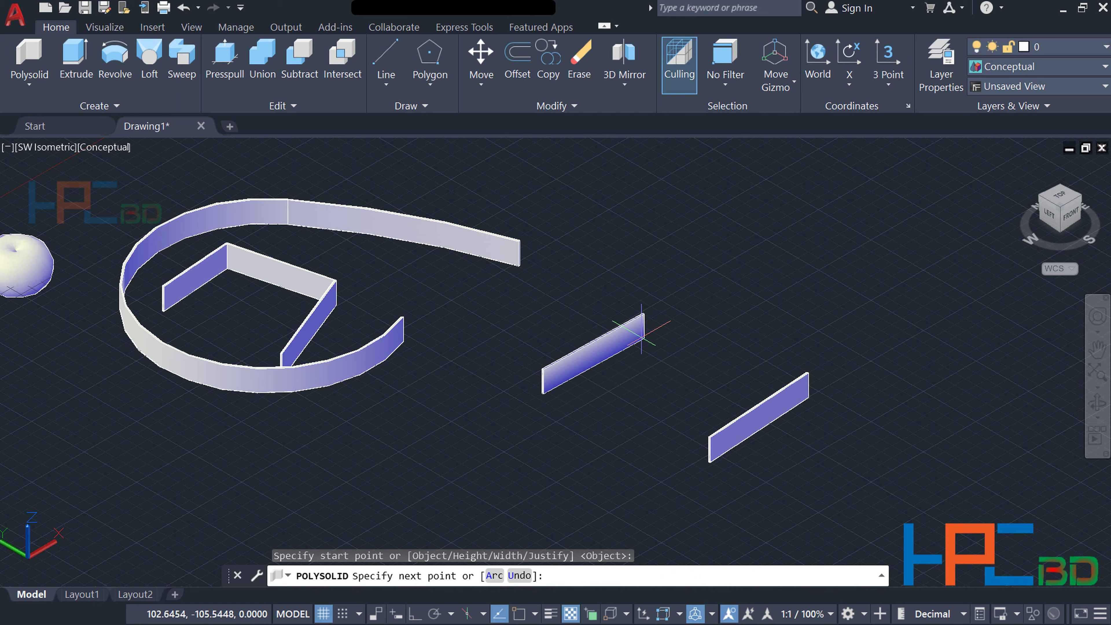
pyautogui.click(639, 335)
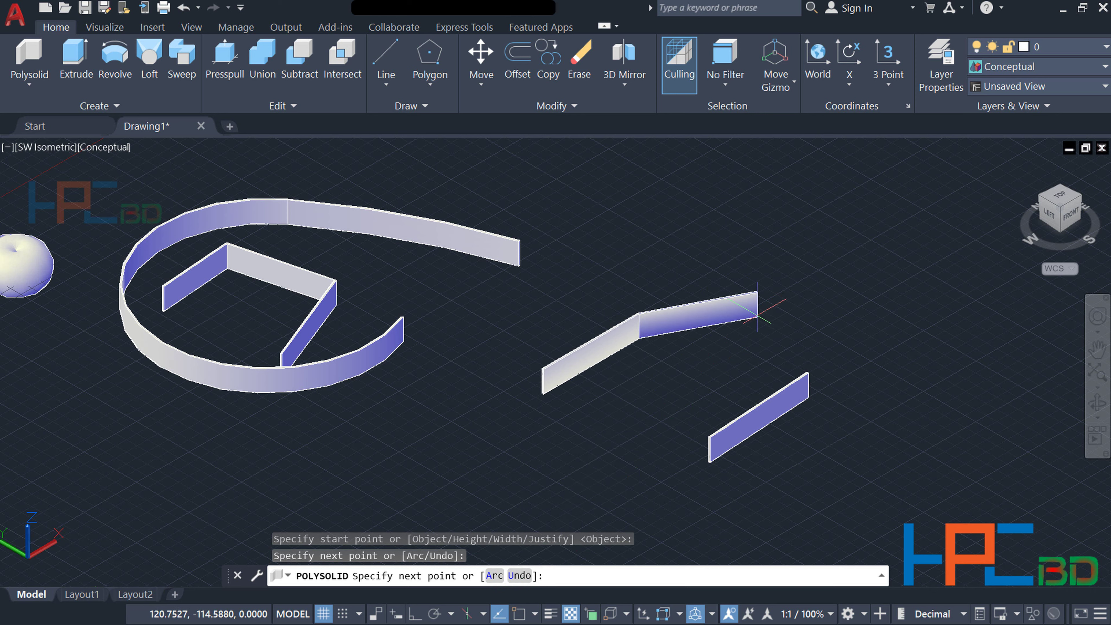
pyautogui.click(760, 307)
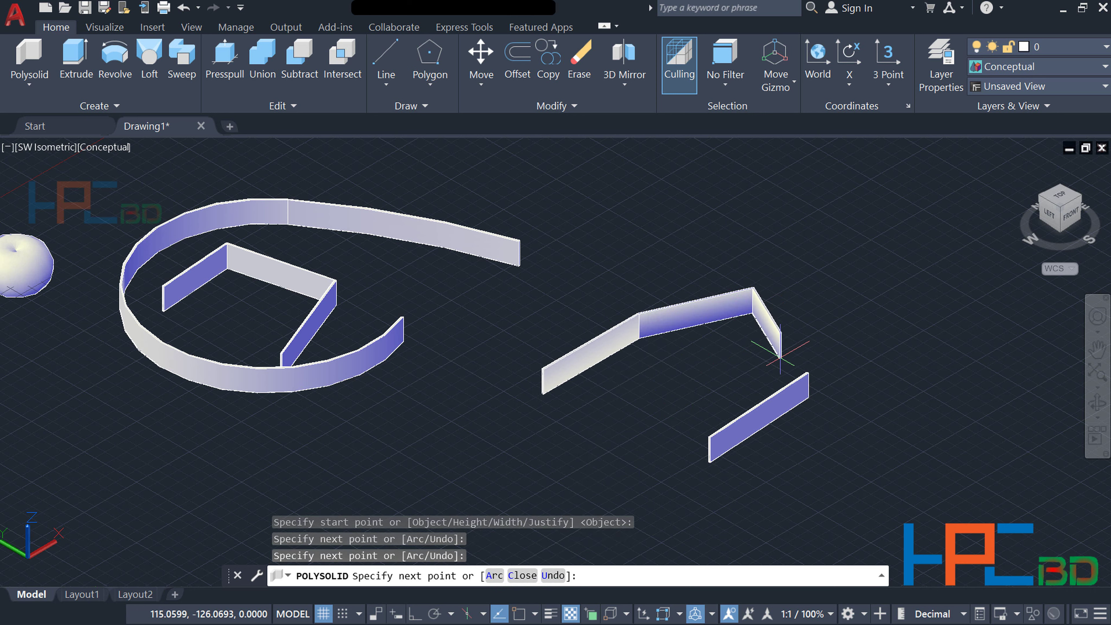
pyautogui.click(708, 398)
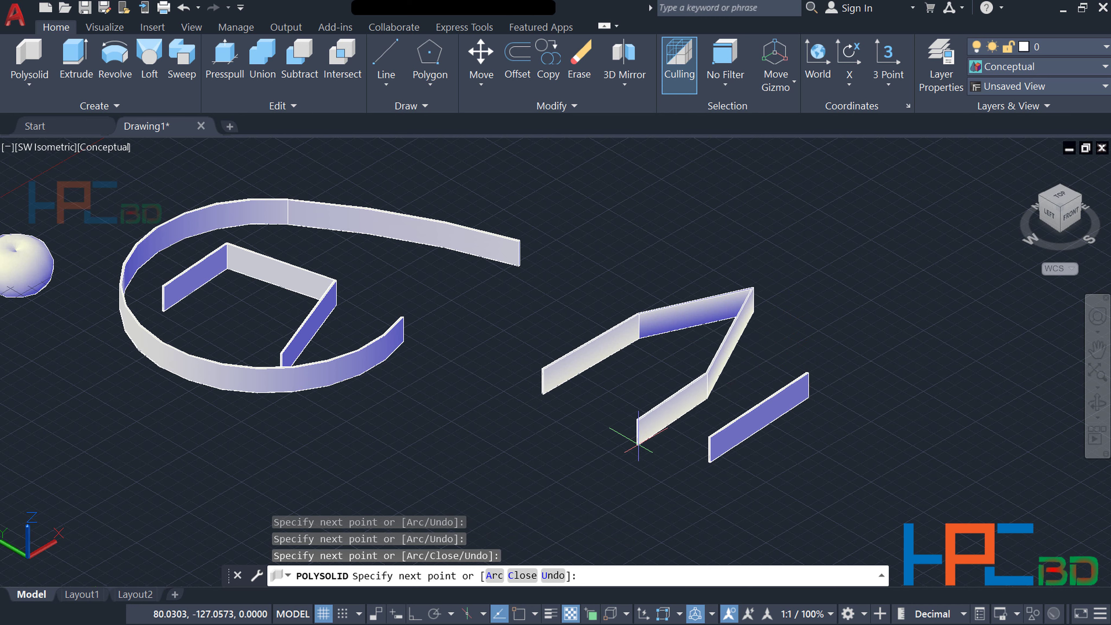
pyautogui.click(608, 419)
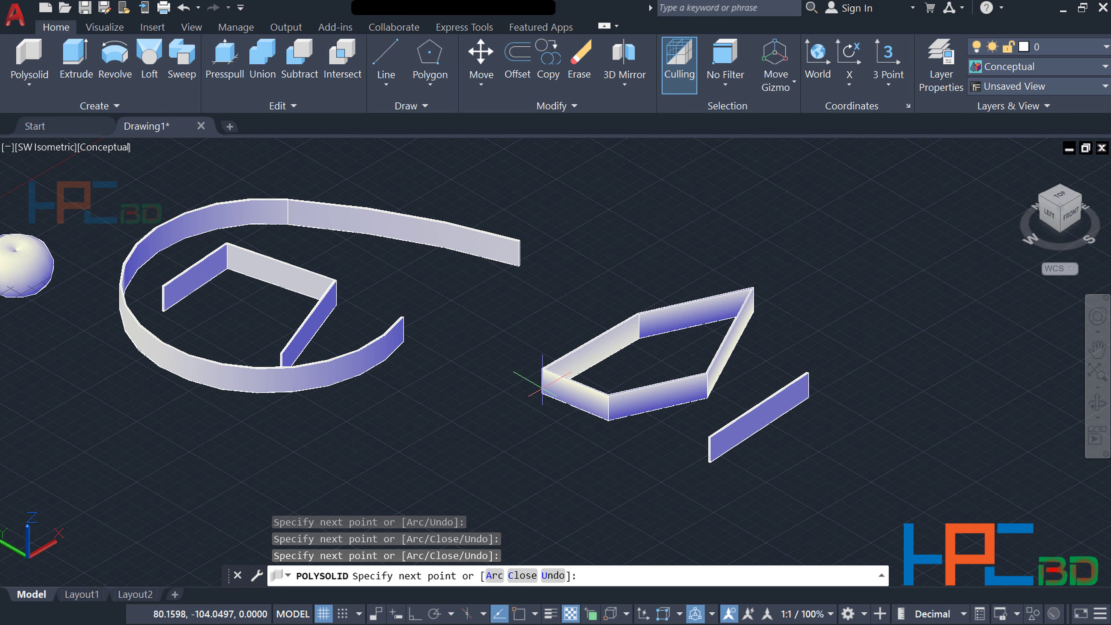
pyautogui.scroll(5, 542, 381)
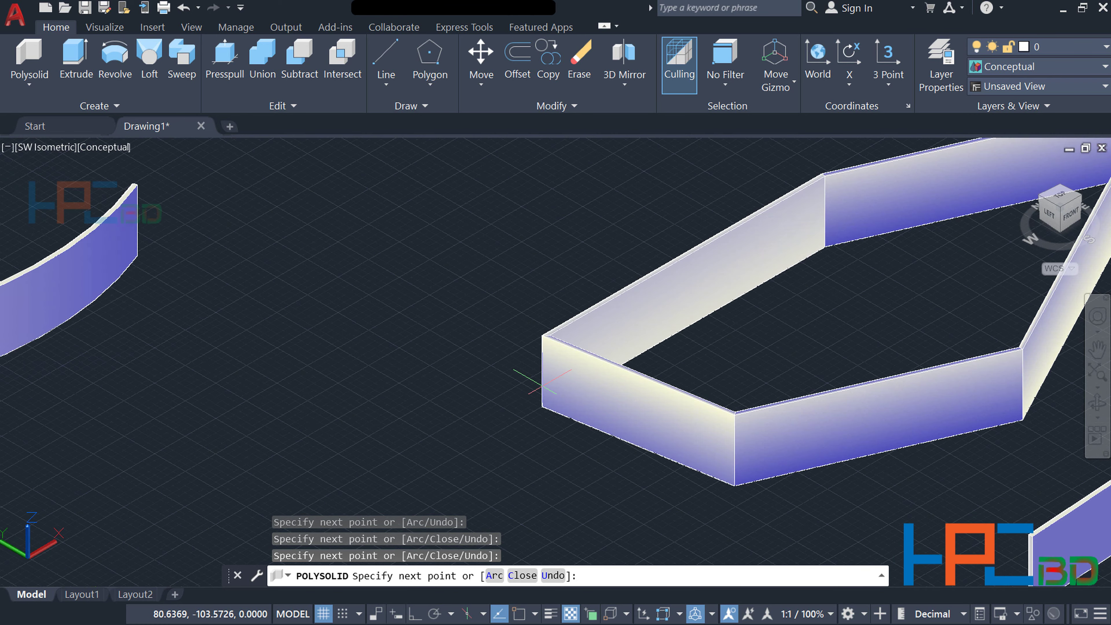
pyautogui.scroll(1, 547, 383)
pyautogui.scroll(-5, 548, 383)
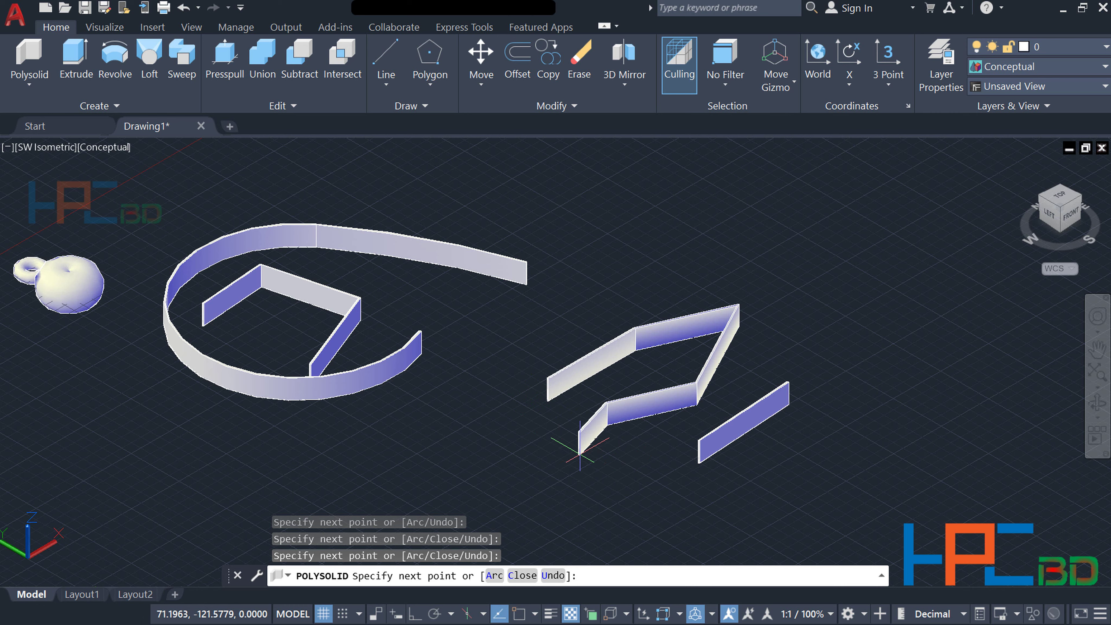
# Close the wall into a polygonal loop with C, then zoom and pan to inspect it.
pyautogui.write('c')
pyautogui.press('Return')
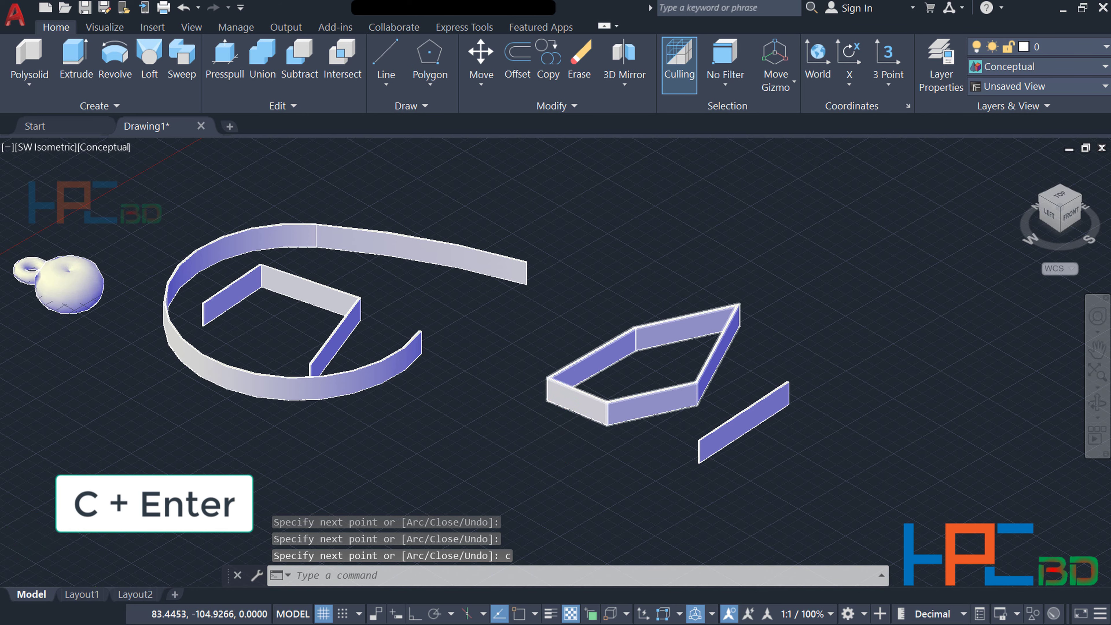
pyautogui.scroll(5, 568, 389)
pyautogui.scroll(2, 570, 387)
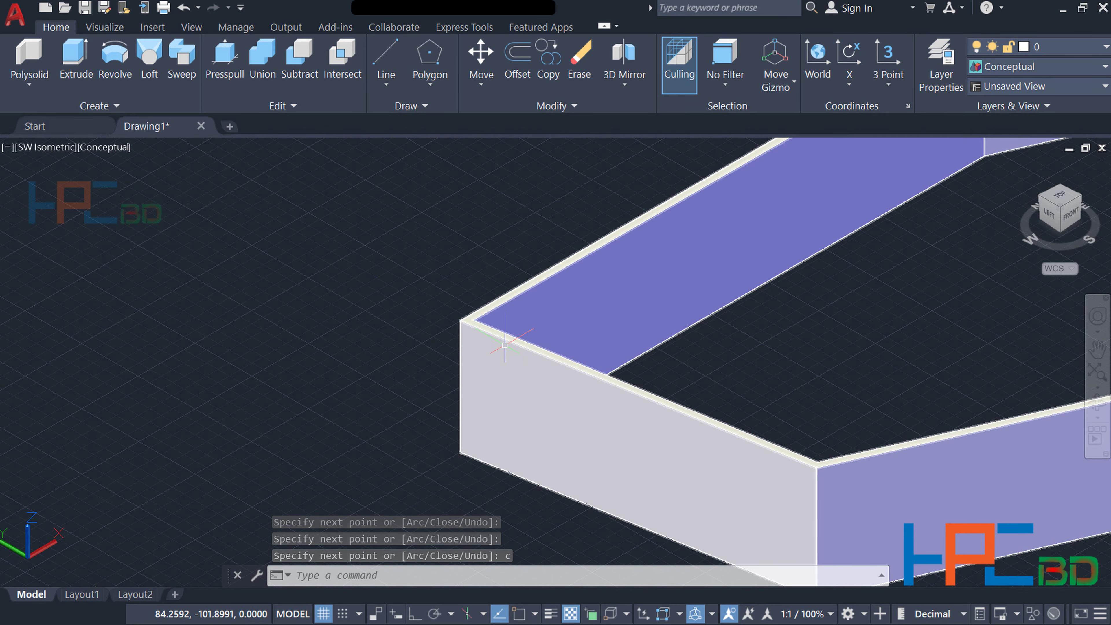
pyautogui.scroll(3, 509, 348)
pyautogui.scroll(3, 495, 344)
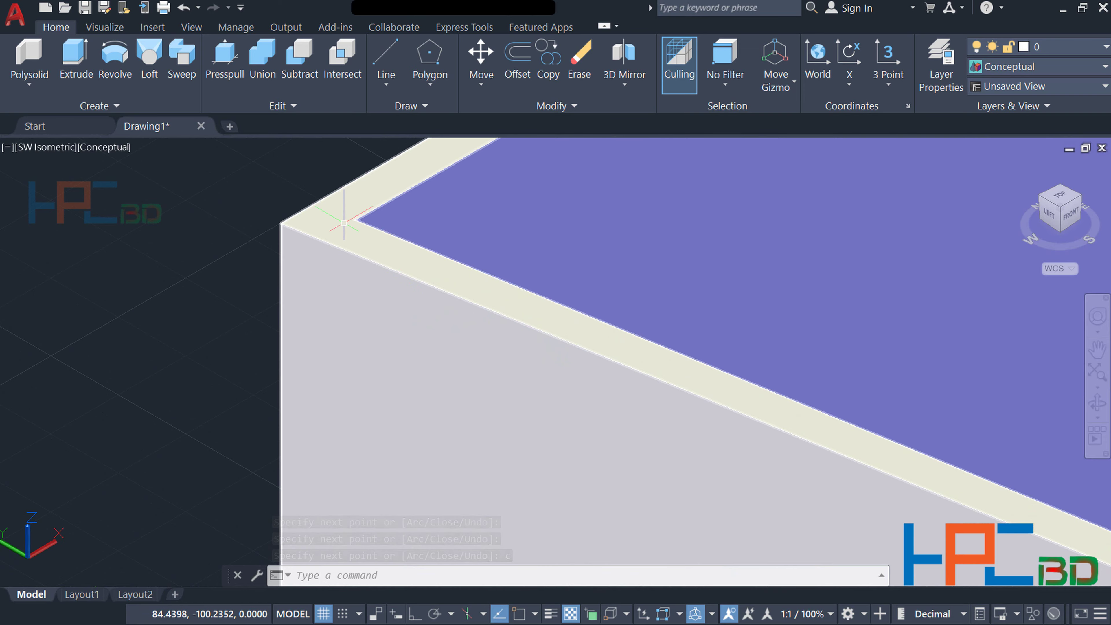
pyautogui.scroll(-3, 344, 223)
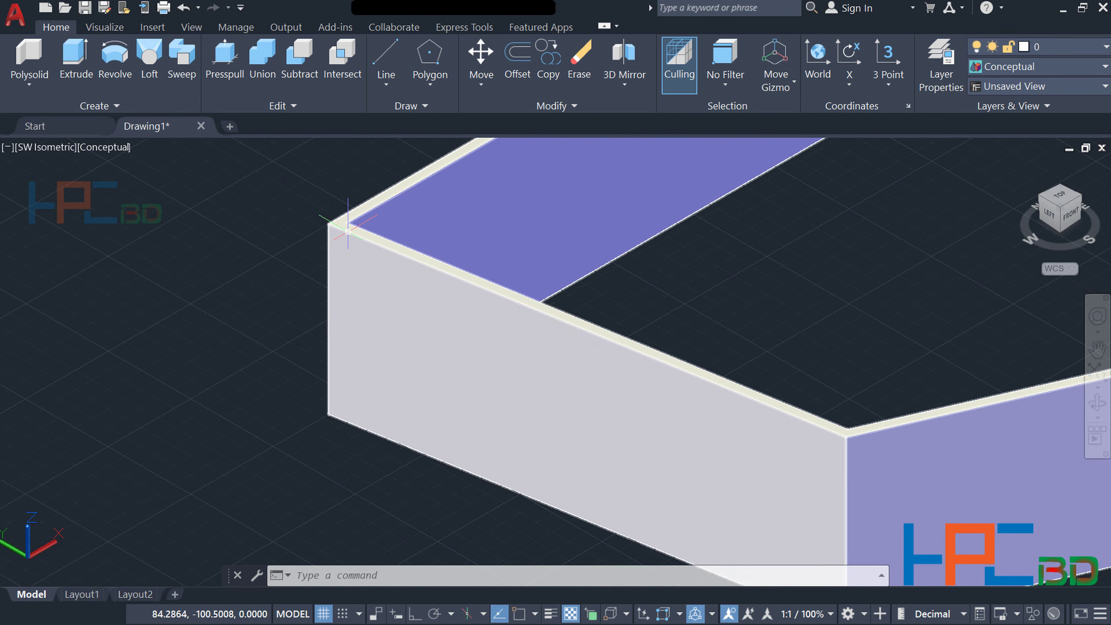
pyautogui.scroll(-3, 347, 233)
pyautogui.scroll(-1, 355, 238)
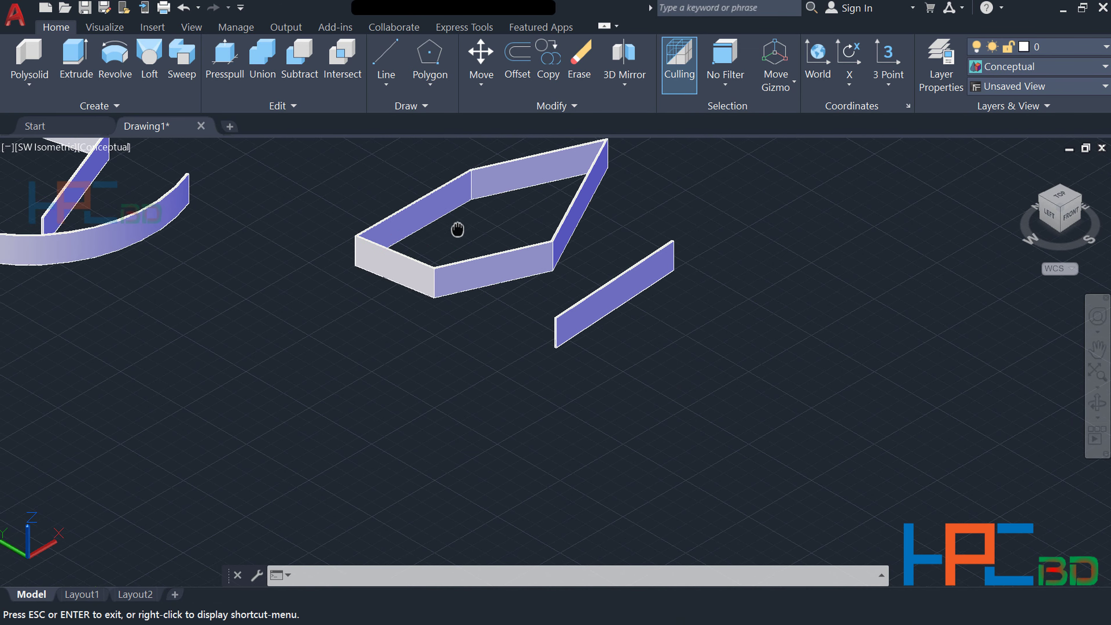
pyautogui.moveTo(457, 228); pyautogui.dragTo(484, 289, button='middle')
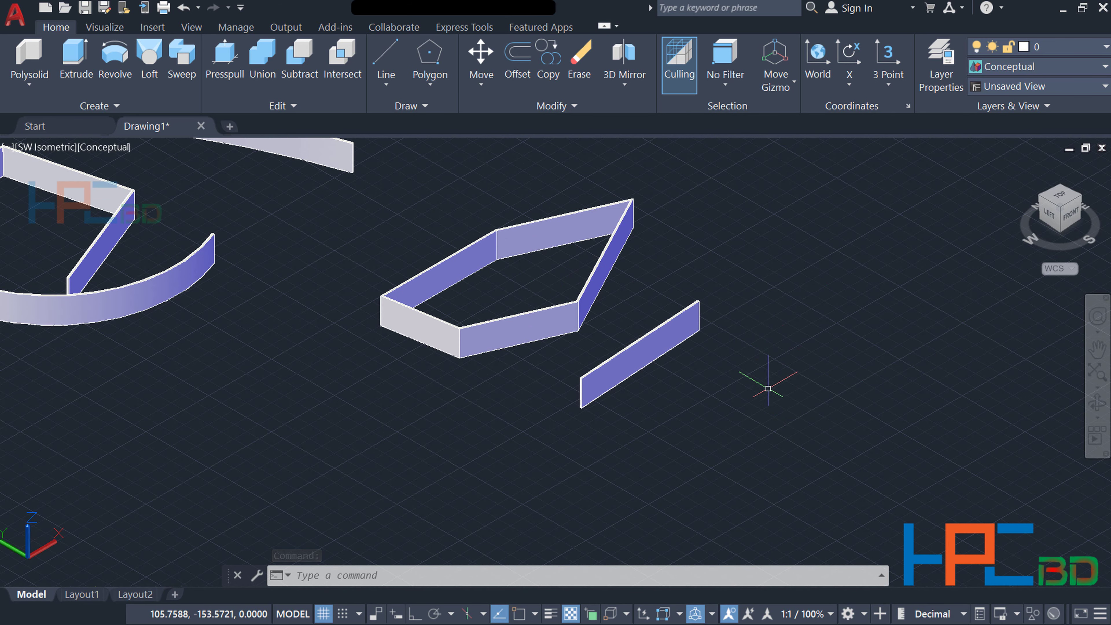
pyautogui.scroll(-3, 768, 385)
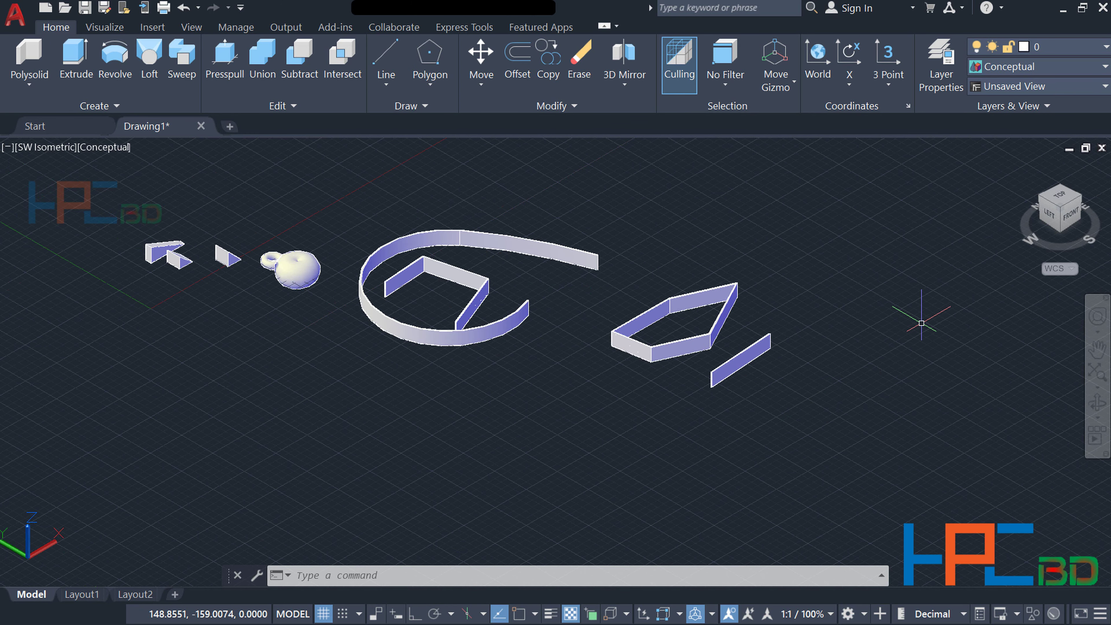